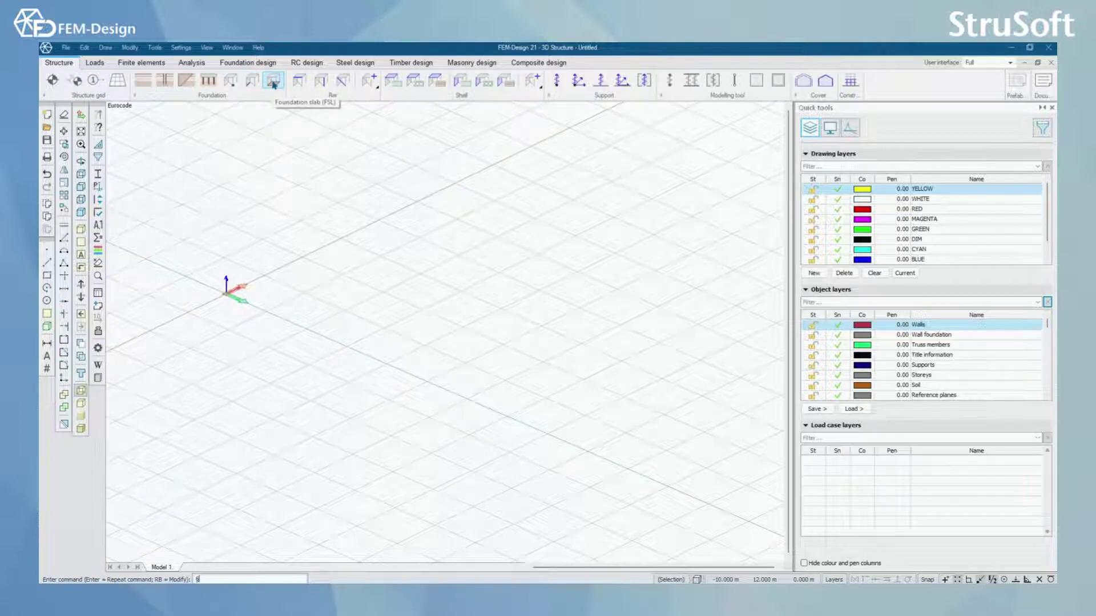
Step: Activate the Foundation slab (FSL) tool for a rectangular slab 1.0000 m thick
left_click(273, 82)
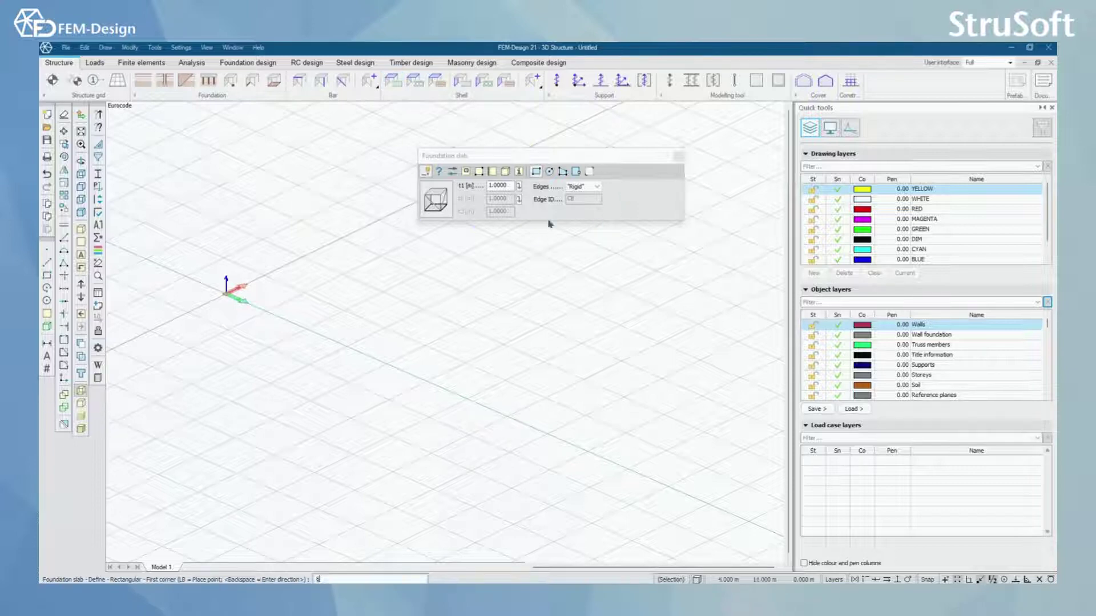
Step: Apply 0.100 m insulation in the slab defaults, keeping bedding moduli 10000/5000/5000 kN/m2/m
left_click(439, 207)
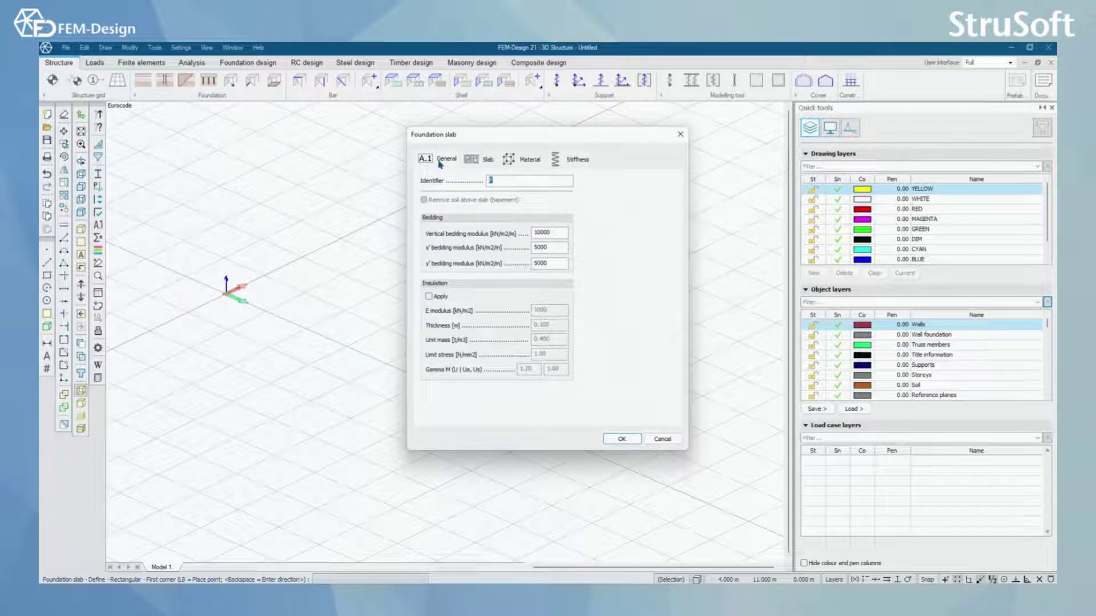
left_click(562, 235)
key("Tab")
key("Tab")
left_click(430, 297)
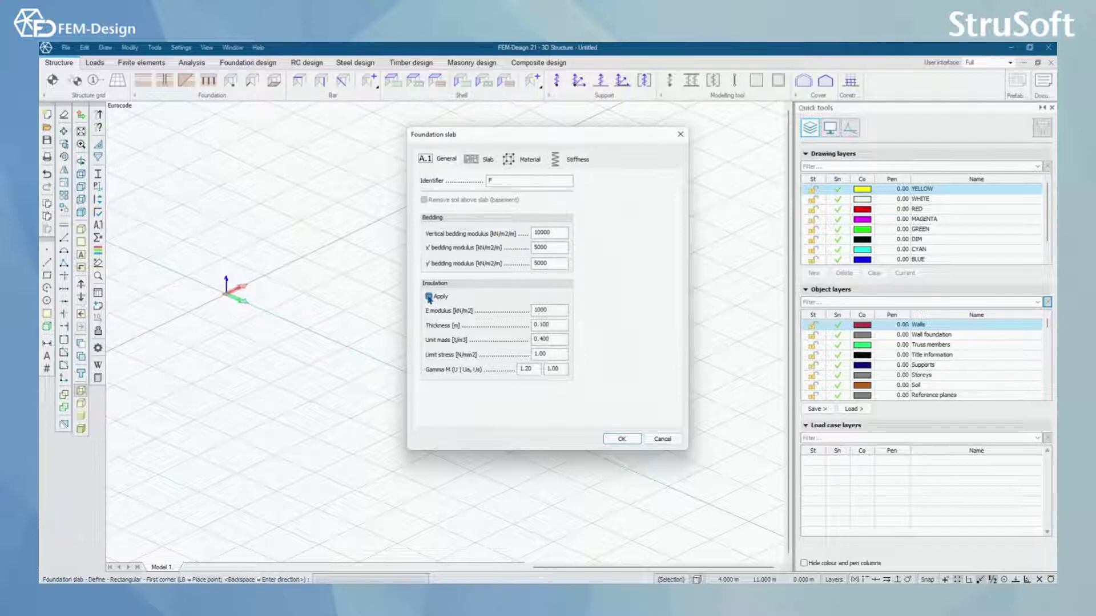
double_click(557, 310)
Step: Check the Slab, C25/30 Material and Stiffness tabs, then confirm the slab defaults
left_click(485, 166)
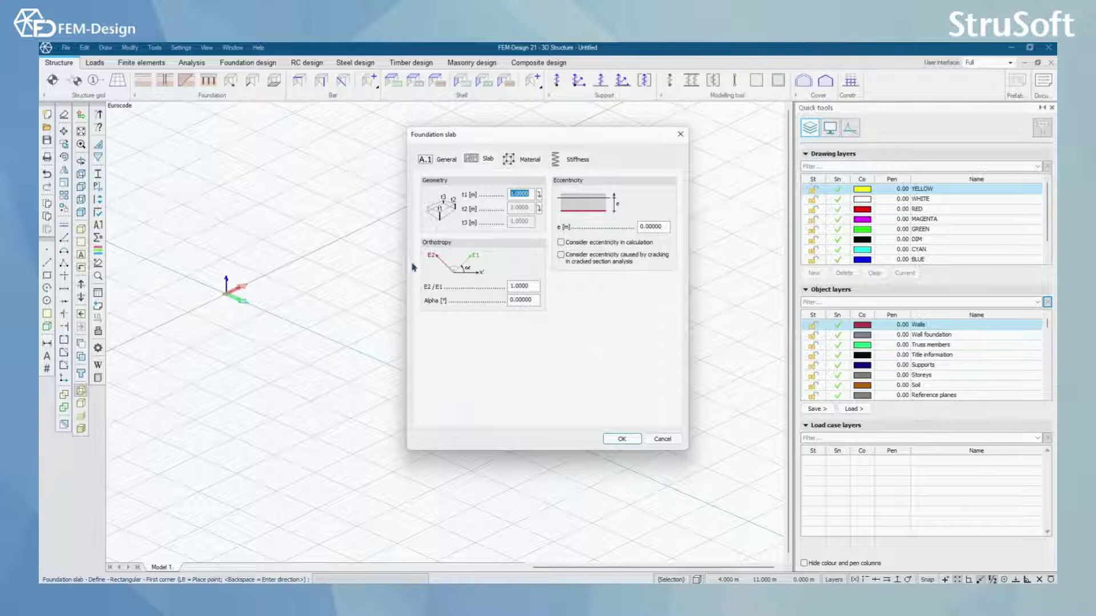
left_click(531, 165)
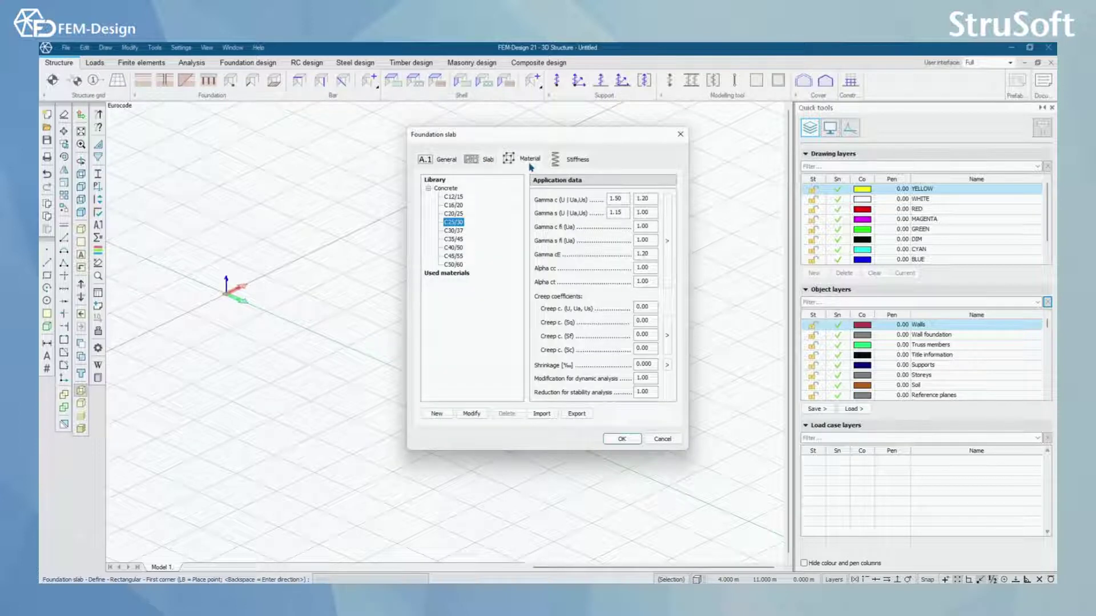
left_click(562, 162)
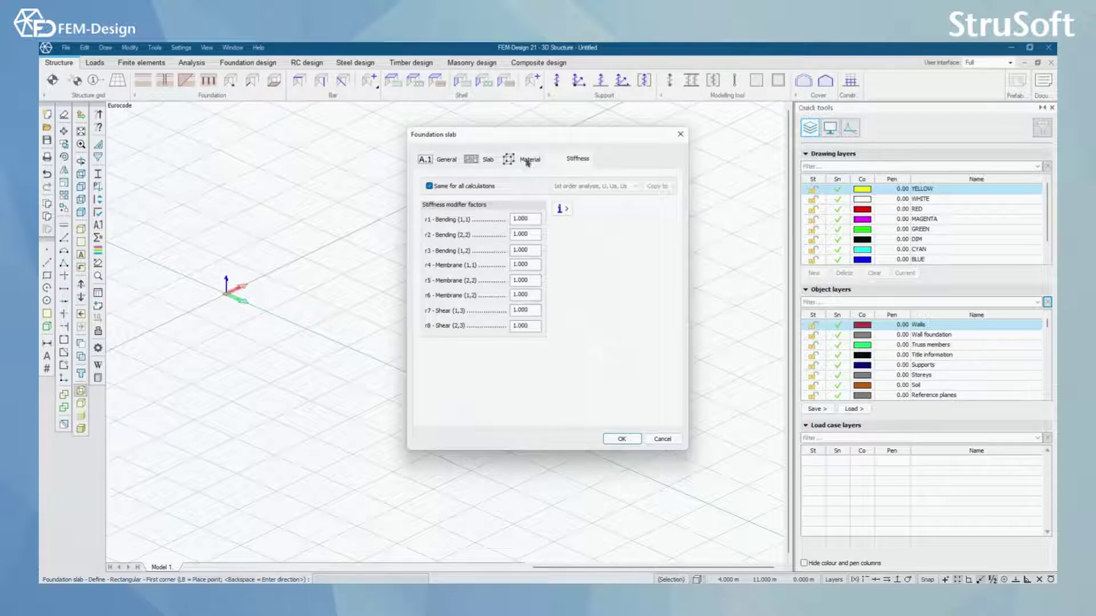
left_click(447, 159)
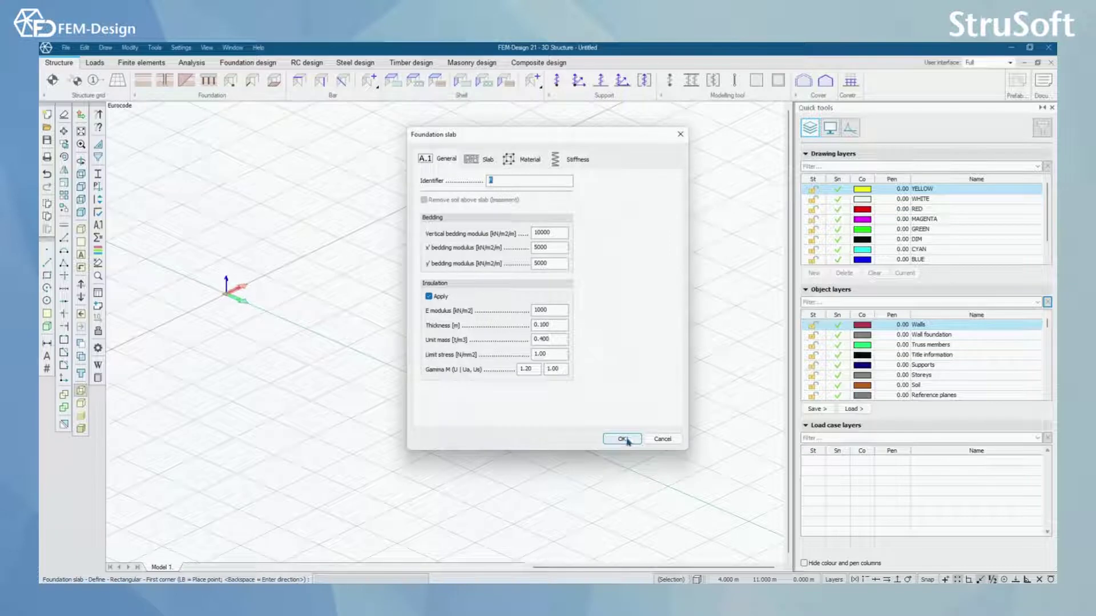
left_click(622, 439)
Step: Draw the foundation slab from two opposite corners, inspect it, and end the slab command
left_click(345, 311)
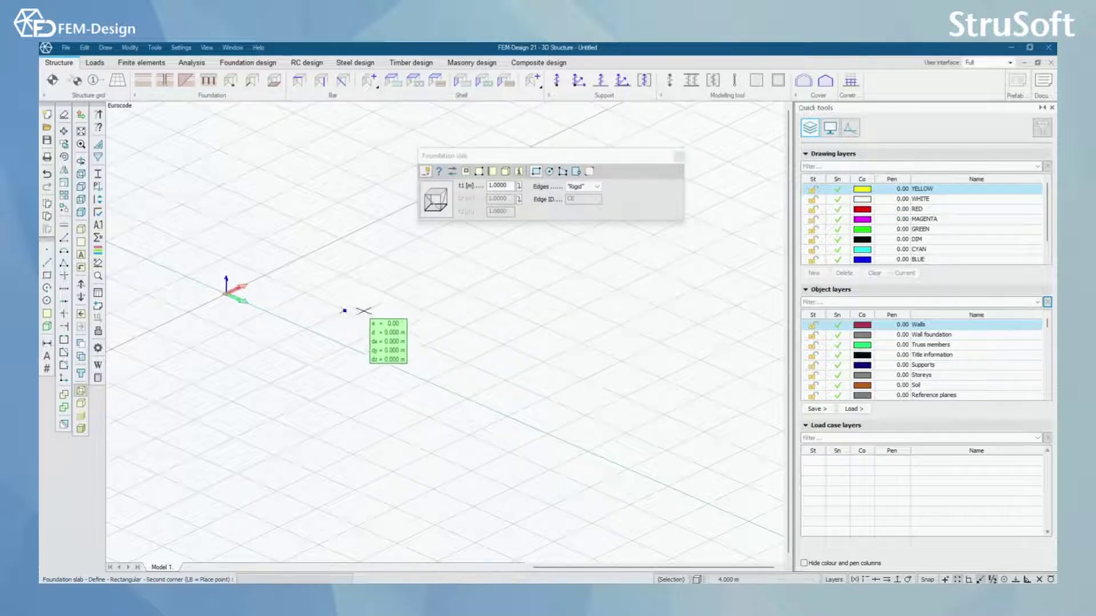
left_click(560, 299)
scroll(494, 345, "up", 3)
left_click_drag(493, 345, 454, 356)
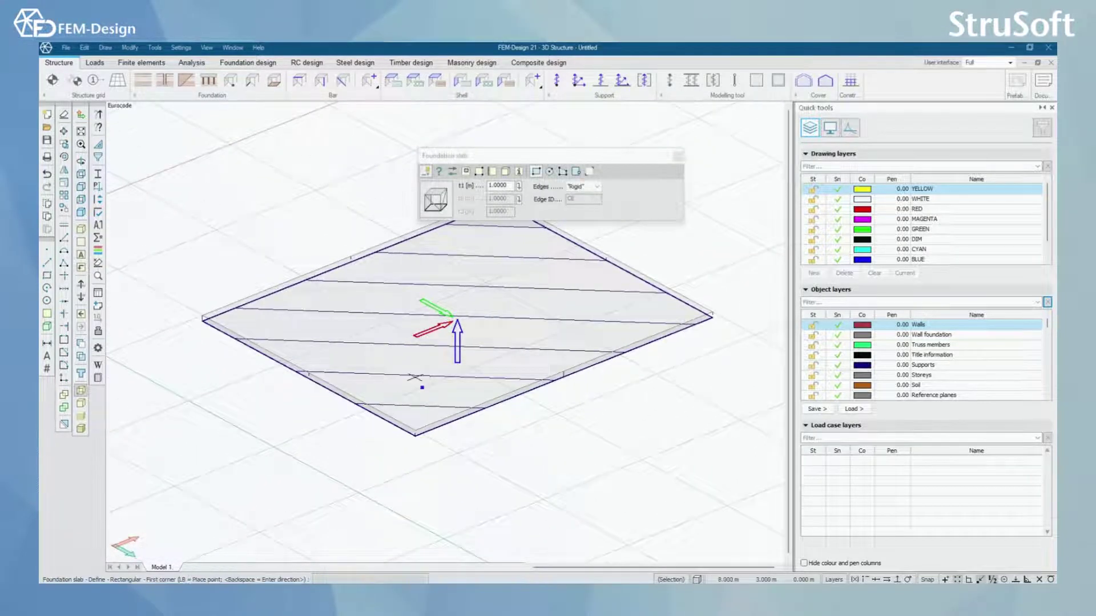
scroll(428, 351, "down", 2)
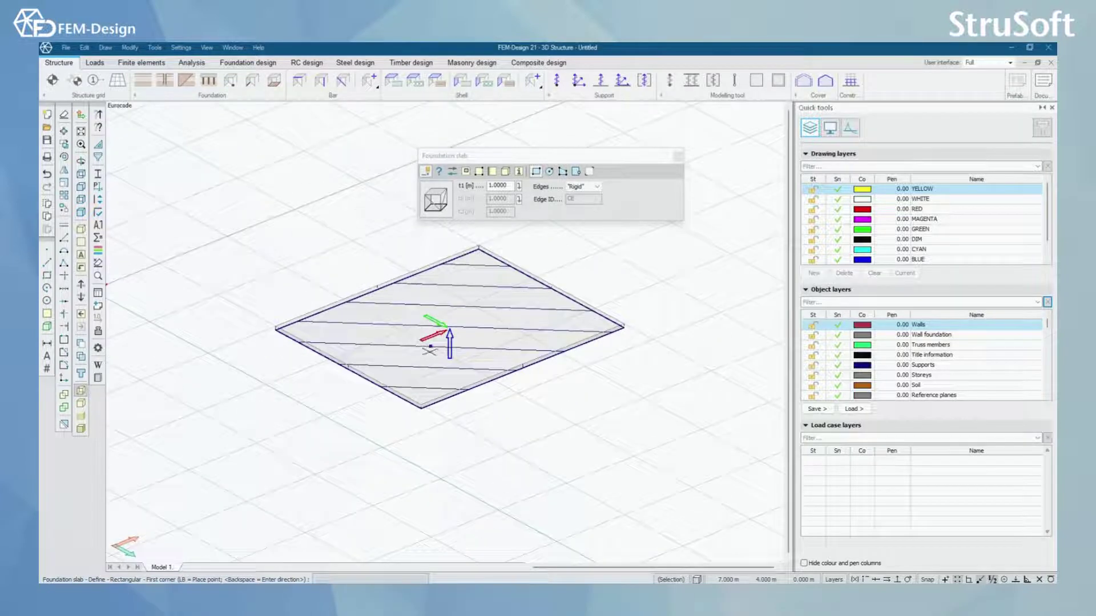
middle_click_drag(456, 346, 451, 381)
scroll(465, 371, "down", 2)
left_click(677, 159)
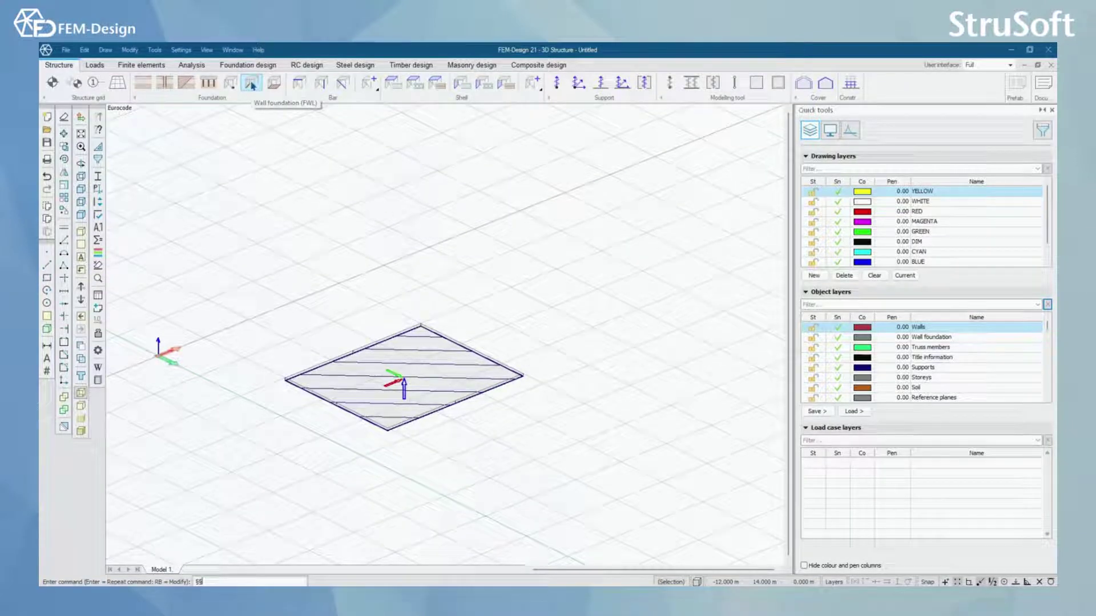
Step: Activate the Wall foundation (FWL) tool and bring up its default settings
left_click(251, 84)
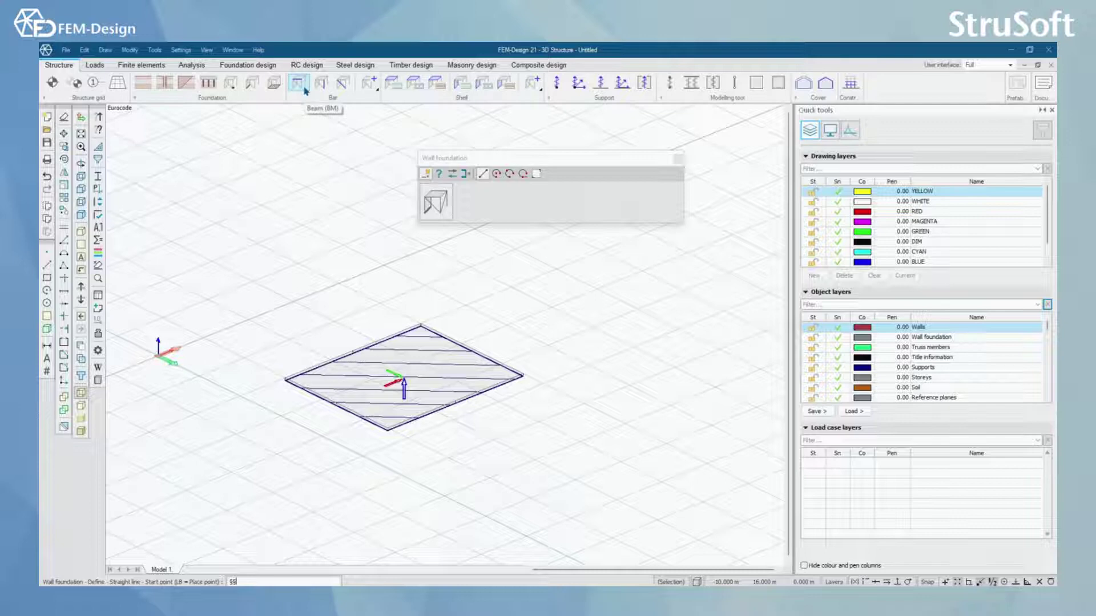
left_click(437, 204)
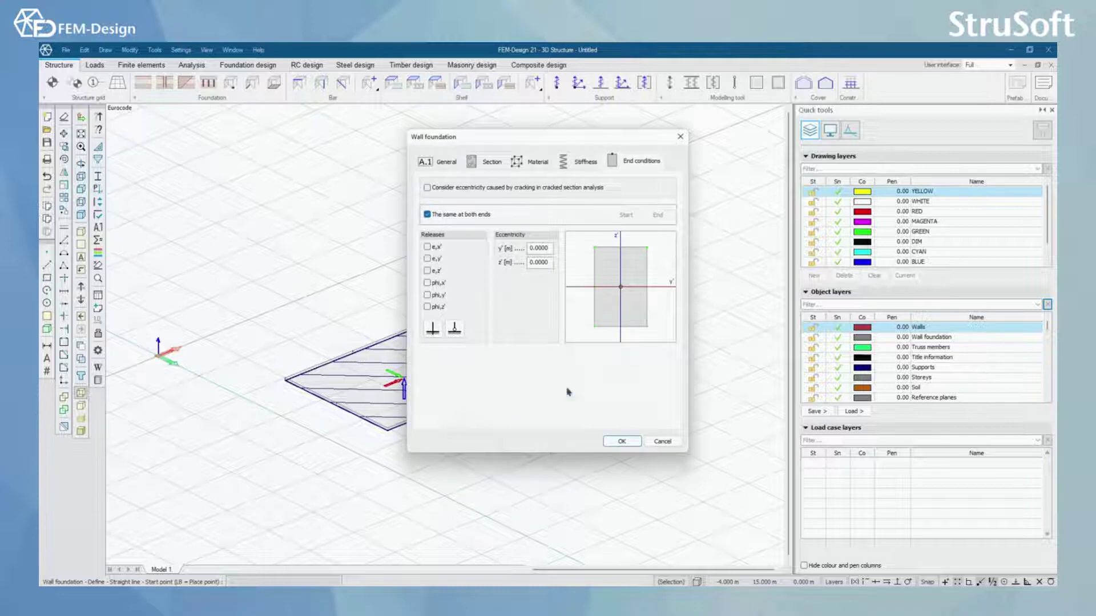
Step: Keep Line support group, apply insulation, and show the Rectangle concrete sections
left_click(441, 162)
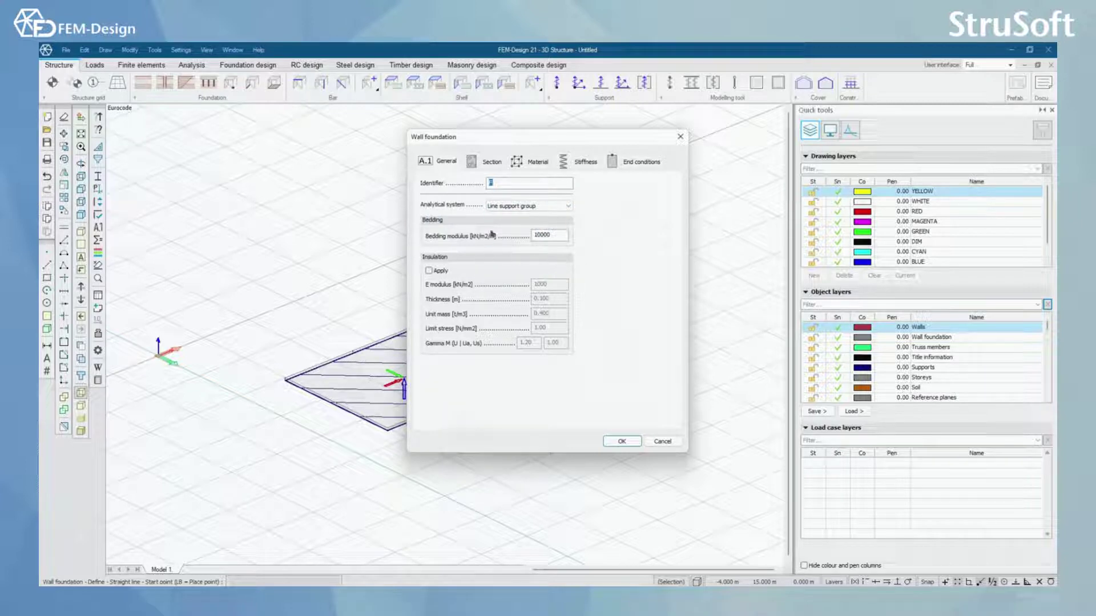
left_click(514, 207)
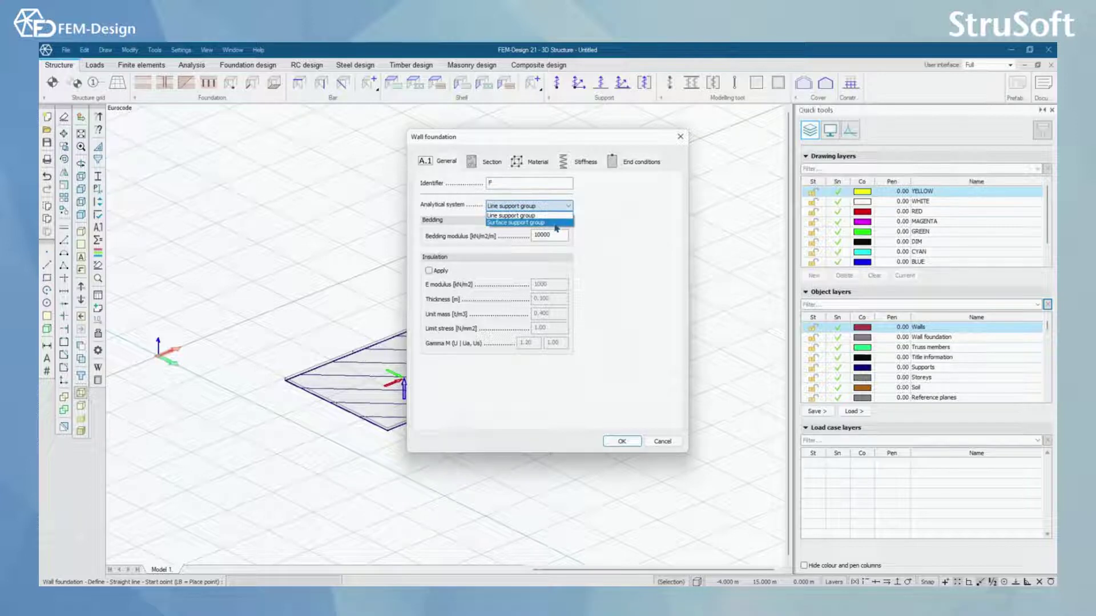
left_click(559, 208)
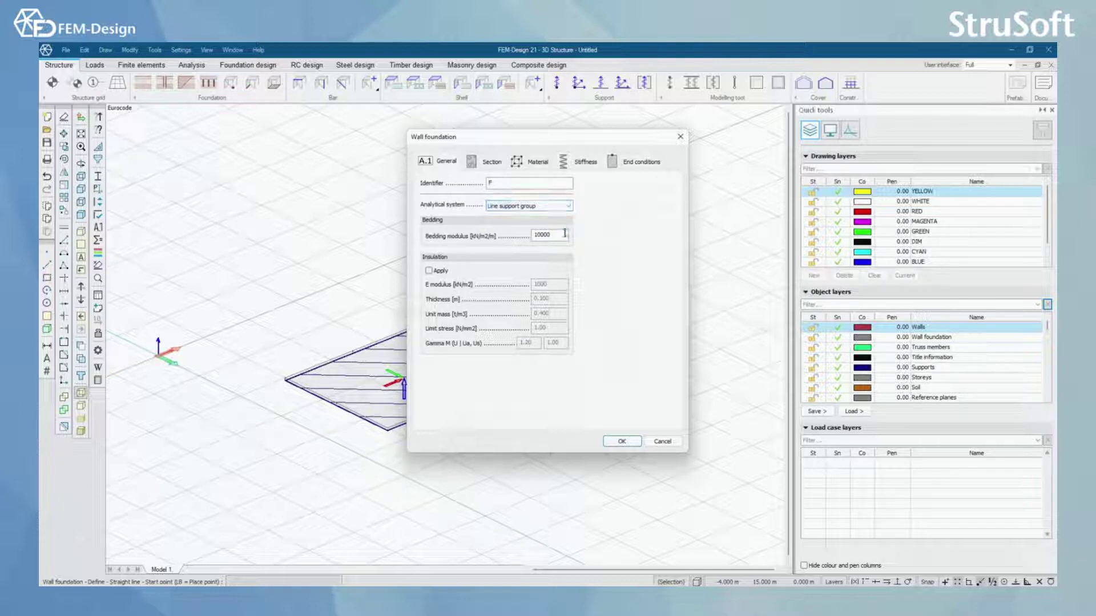
left_click(429, 271)
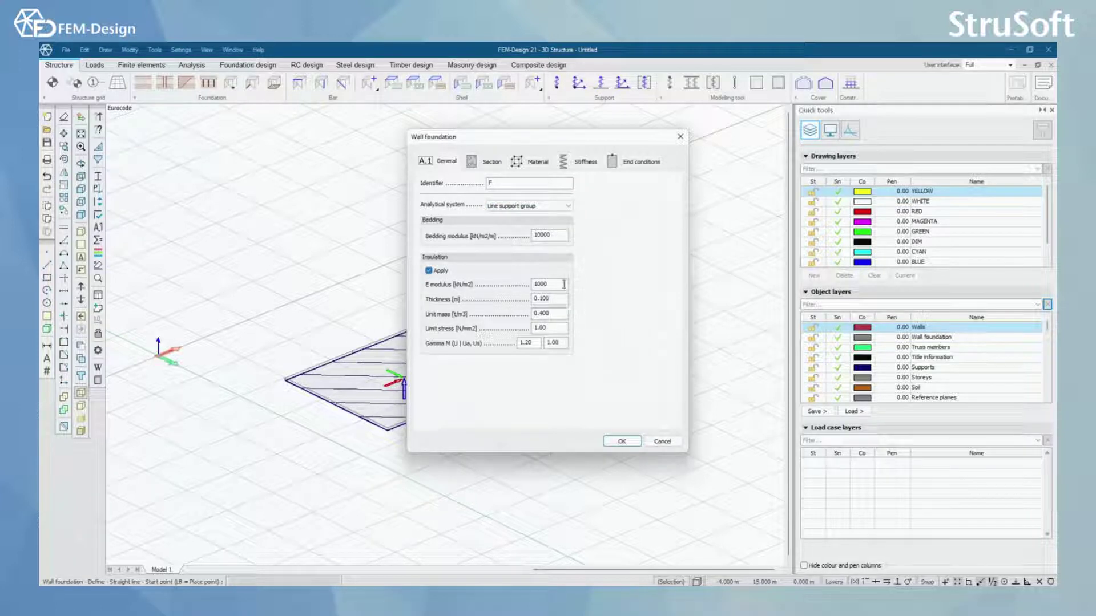
left_click(490, 164)
left_click(438, 208)
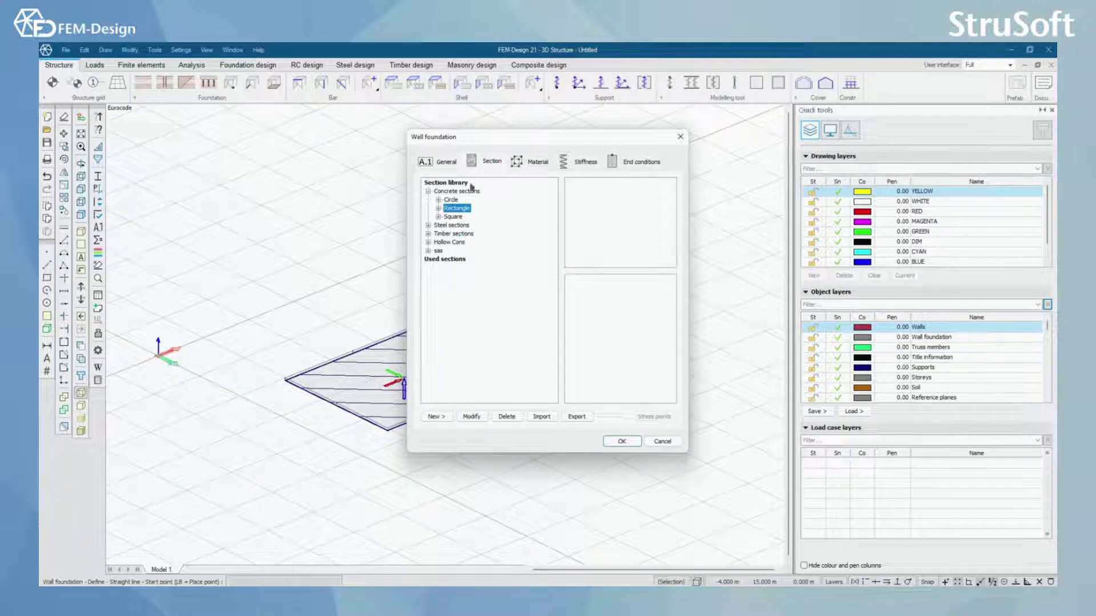
Step: Review the wall foundation Material, Stiffness and End conditions tabs
left_click(529, 162)
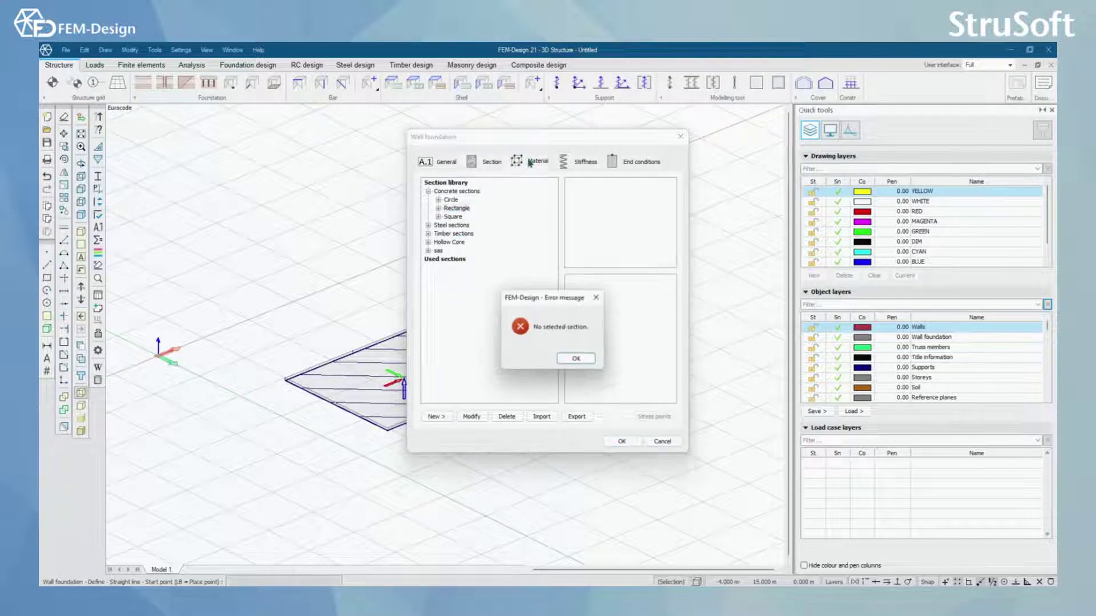
left_click(576, 358)
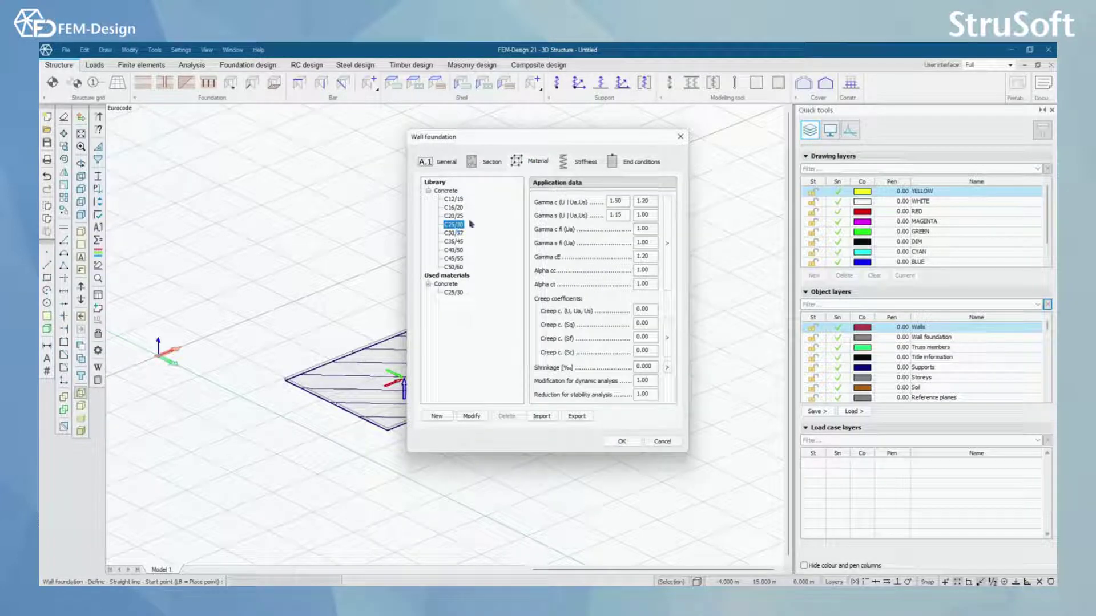
left_click(581, 167)
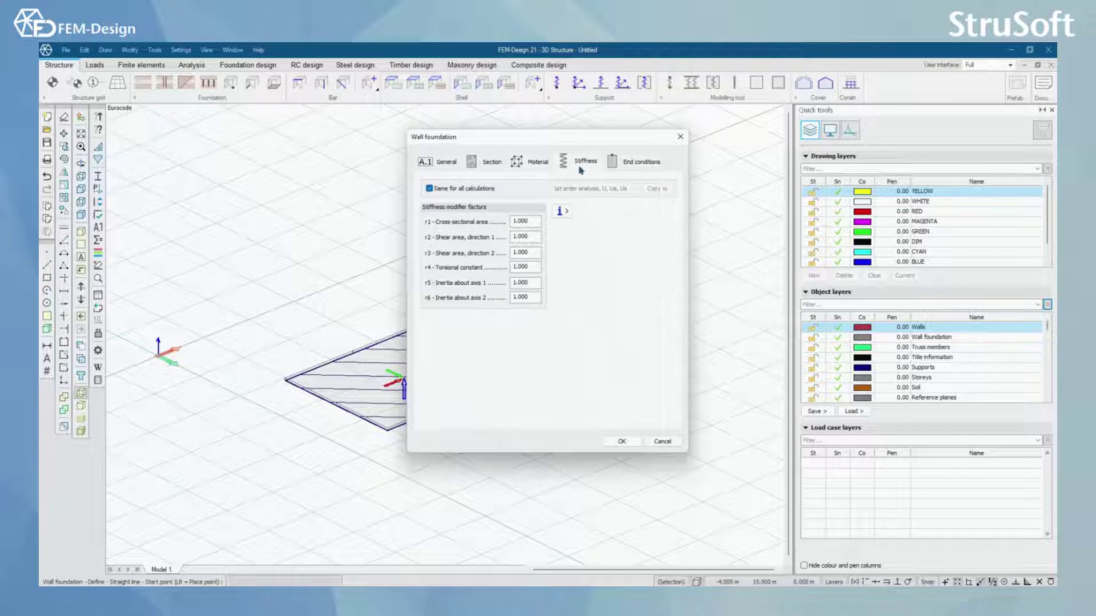
left_click(638, 162)
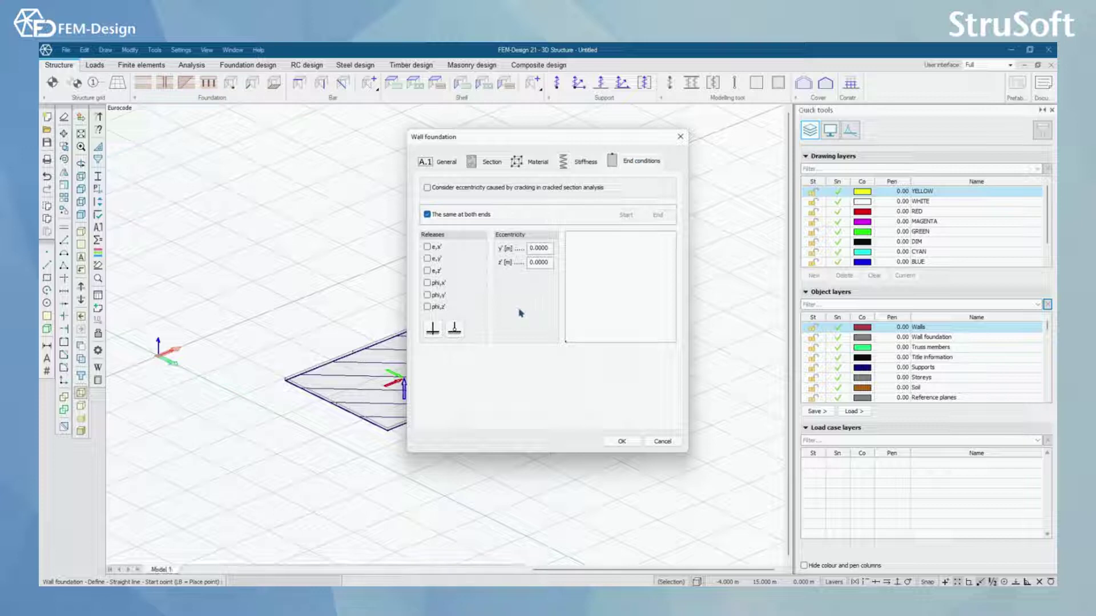
Step: Choose the 150x300 rectangular concrete section, keep Line support group, and confirm
left_click(485, 163)
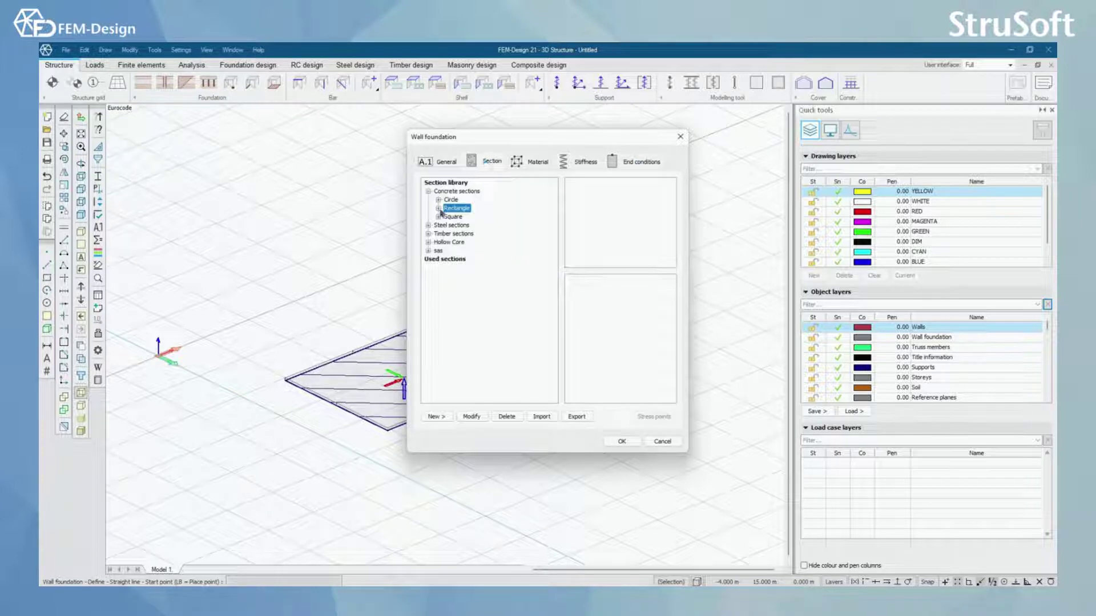
double_click(448, 223)
left_click(467, 260)
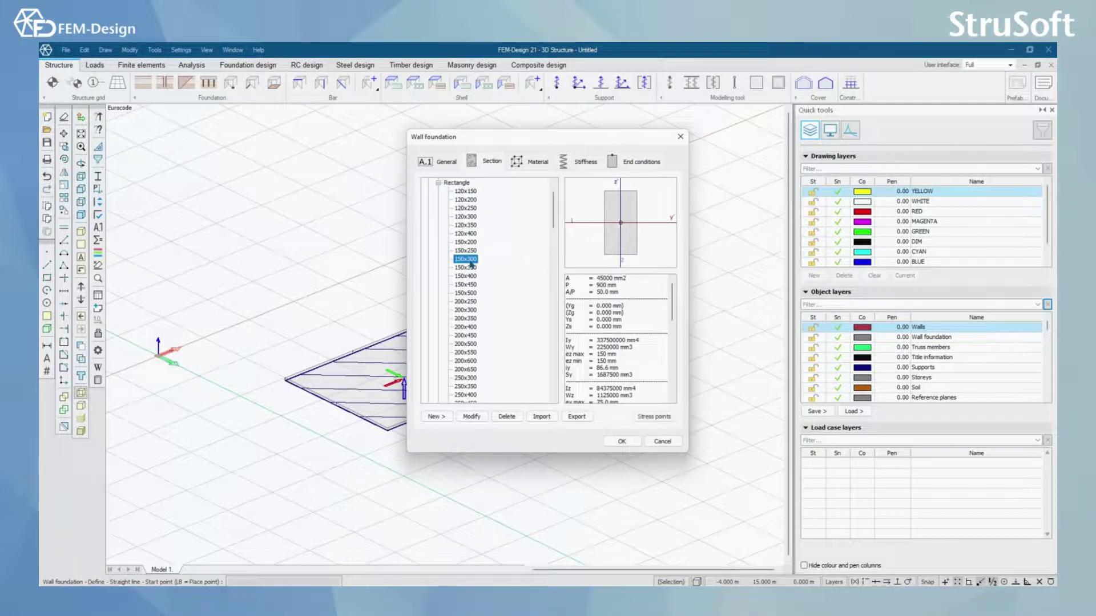
left_click(442, 164)
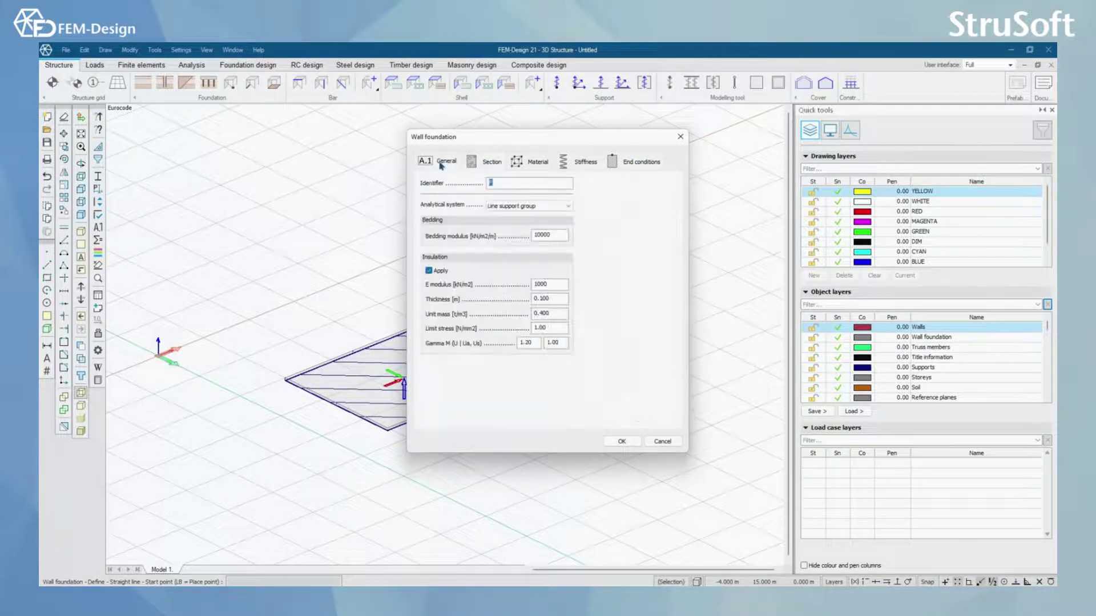
left_click(546, 206)
left_click(547, 210)
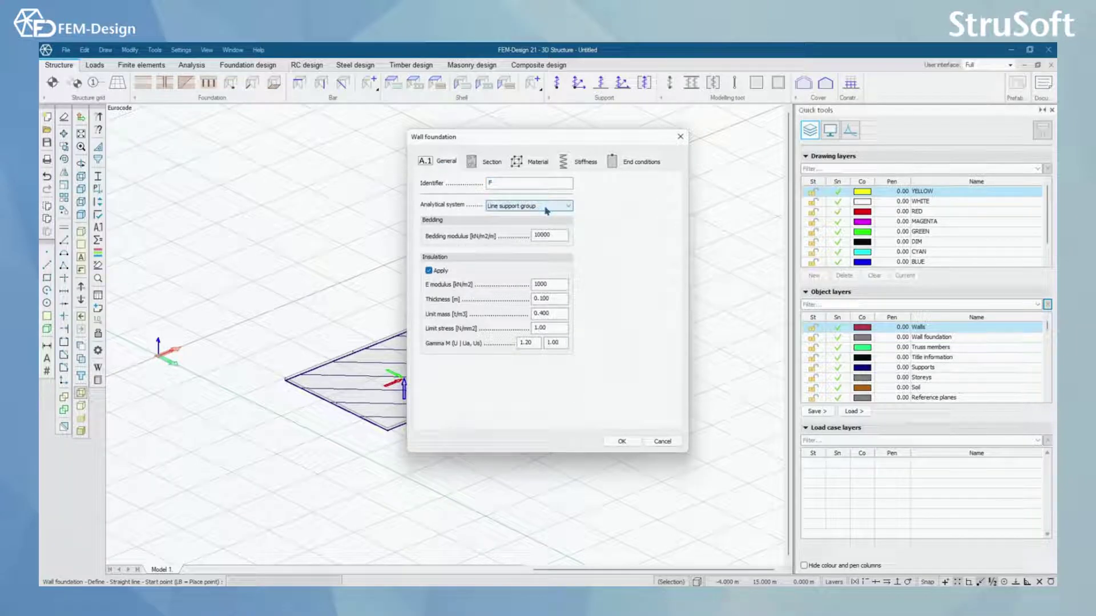
left_click(621, 442)
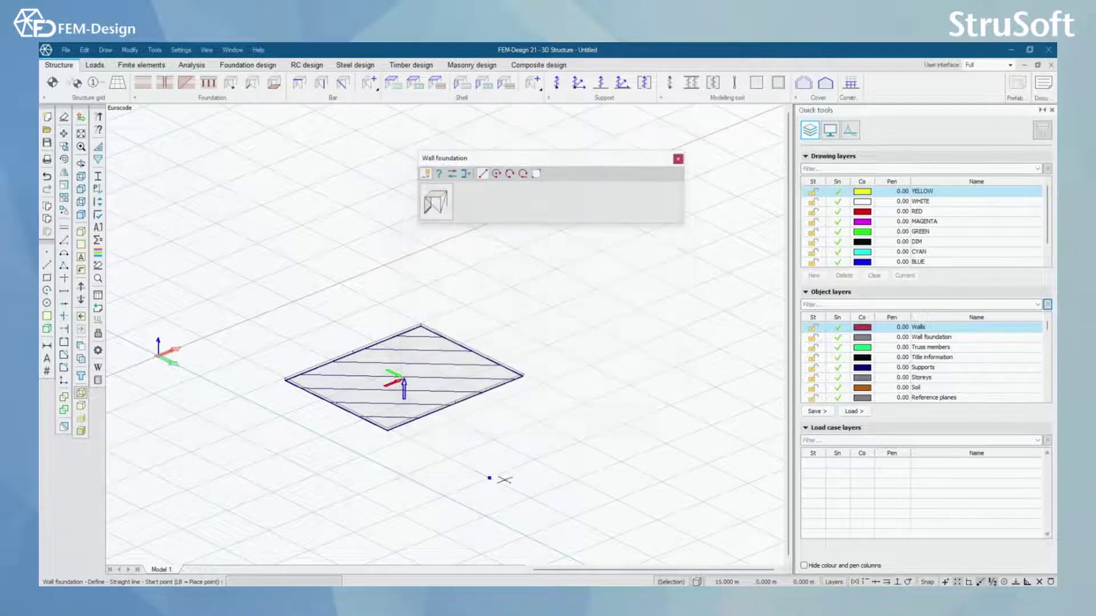
Step: Draw a wall foundation about 17 m long in front of the slab, shown as a 3D solid
left_click(489, 479)
left_click(628, 428)
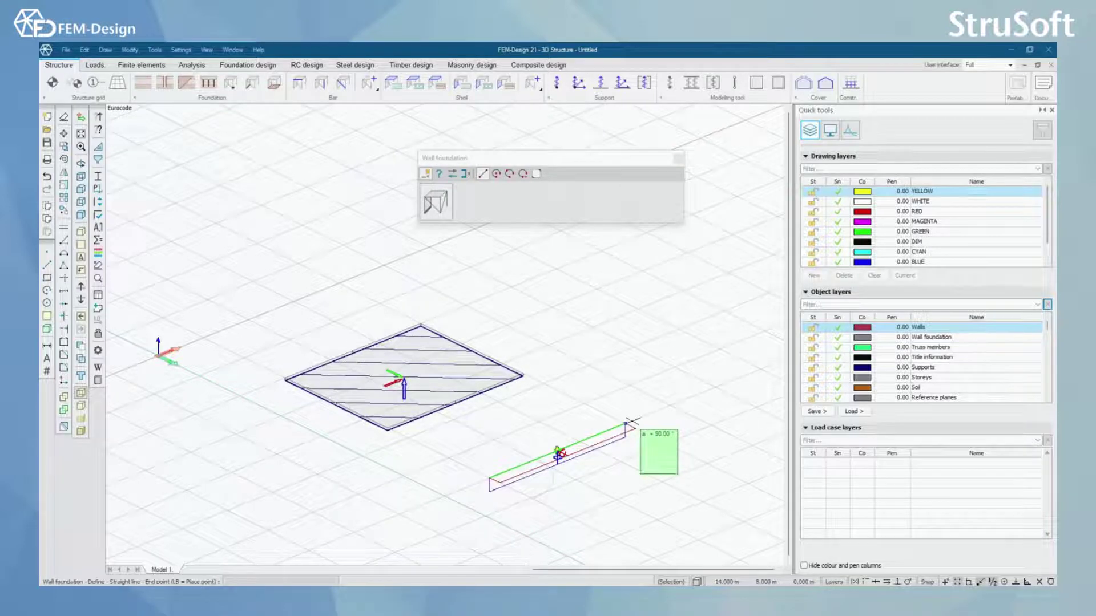
middle_click_drag(554, 449, 435, 399)
scroll(440, 405, "up", 3)
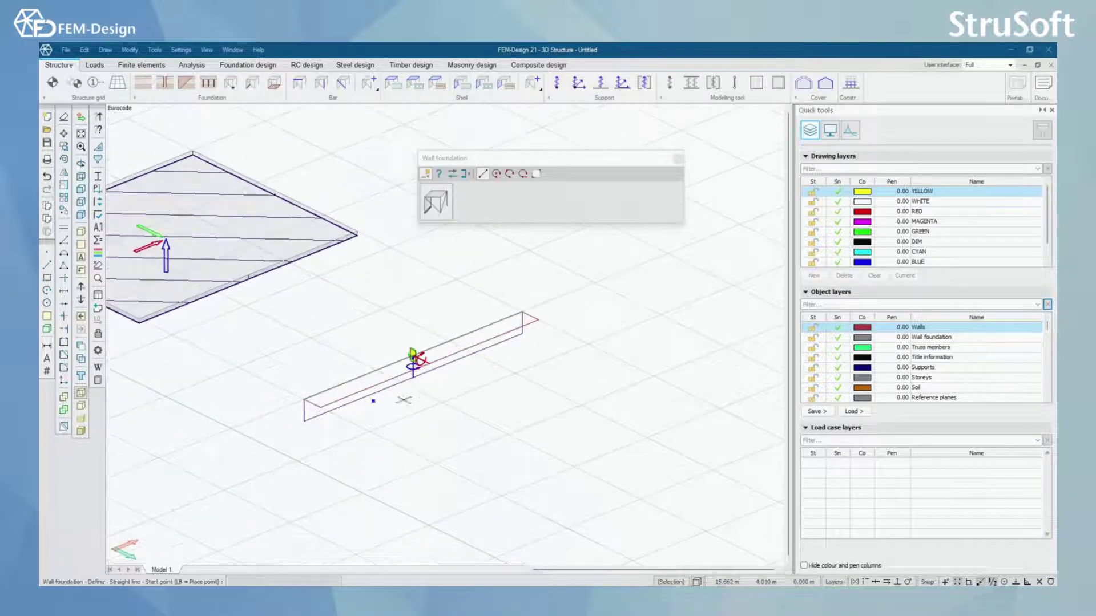
scroll(435, 423, "up", 3)
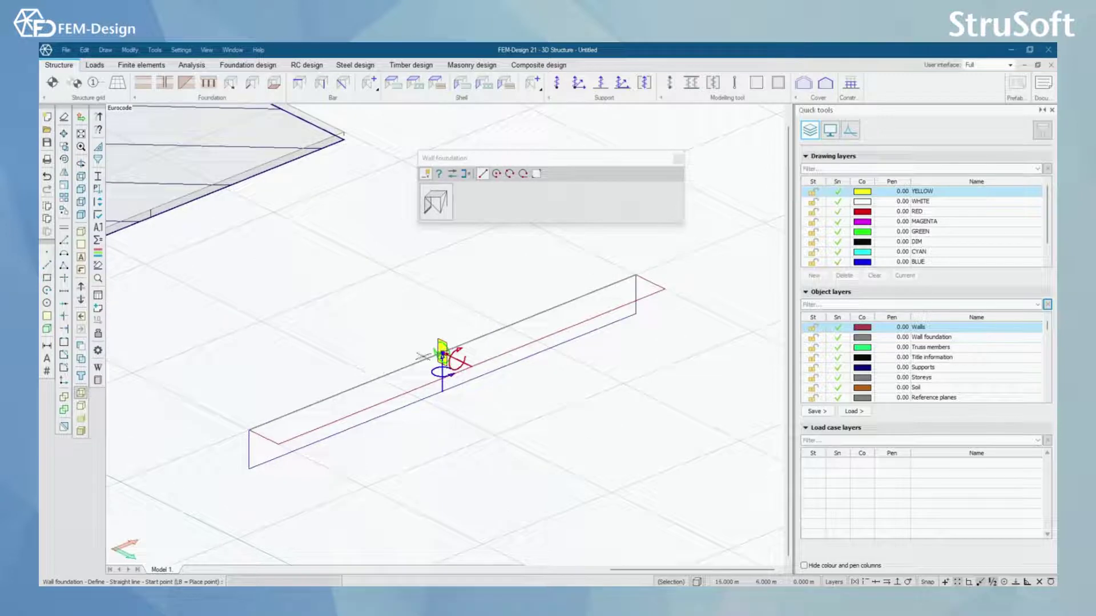
scroll(427, 425, "down", 2)
left_click(80, 377)
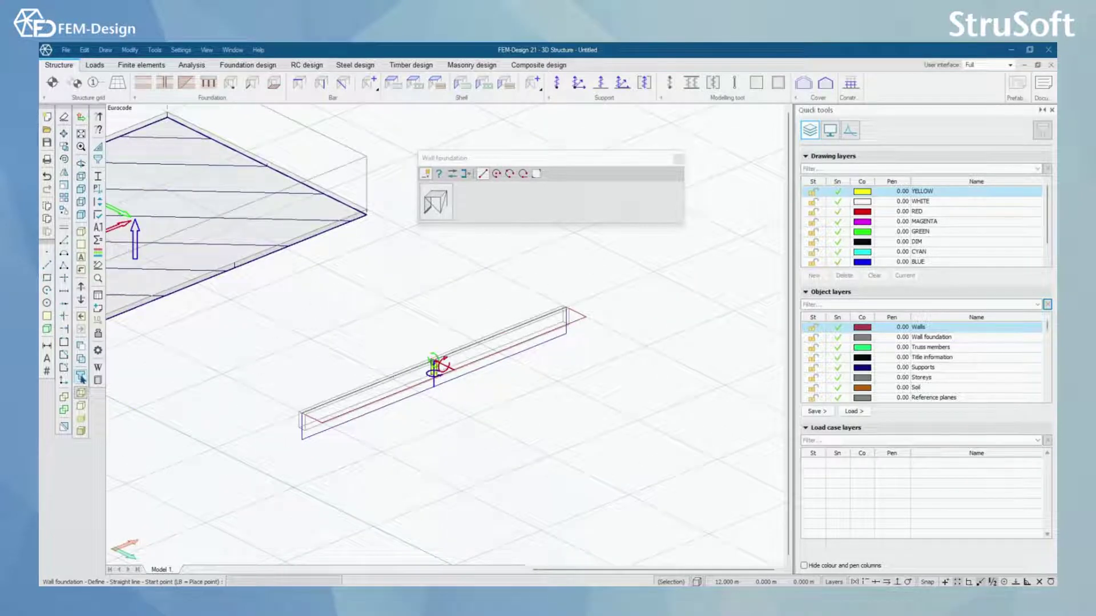
scroll(504, 363, "up", 1)
scroll(420, 368, "down", 3)
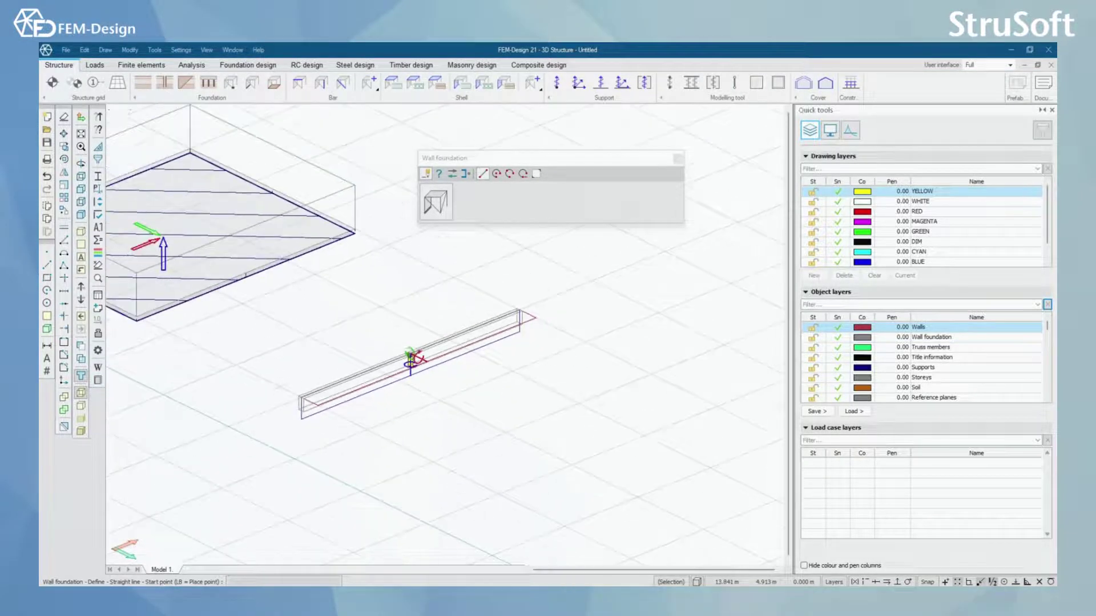
left_click(441, 202)
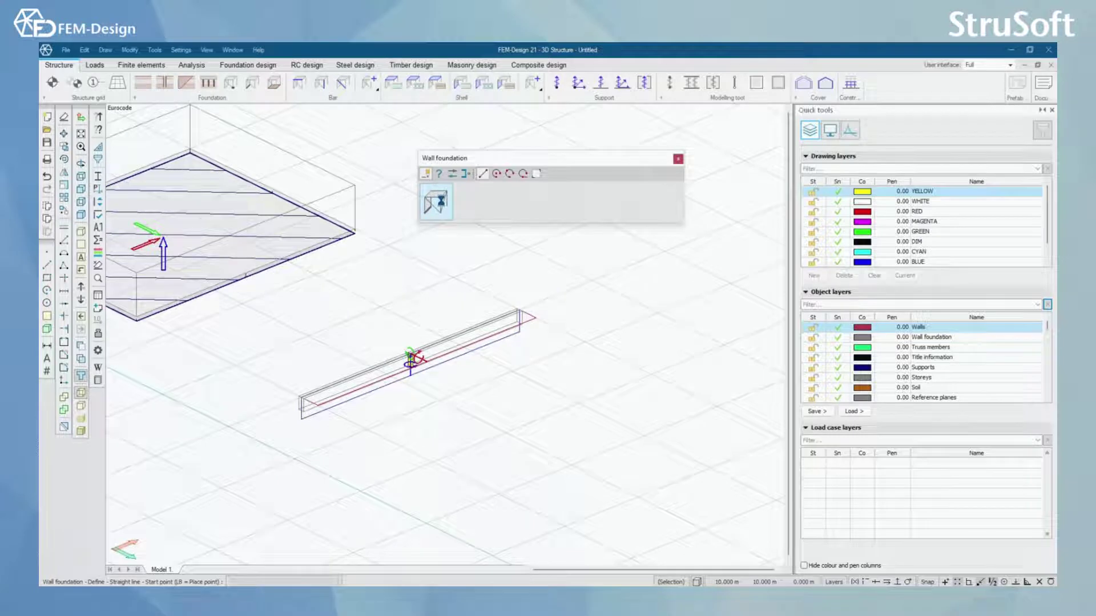
Step: Switch the wall foundation analytical system to Surface support group
left_click(512, 207)
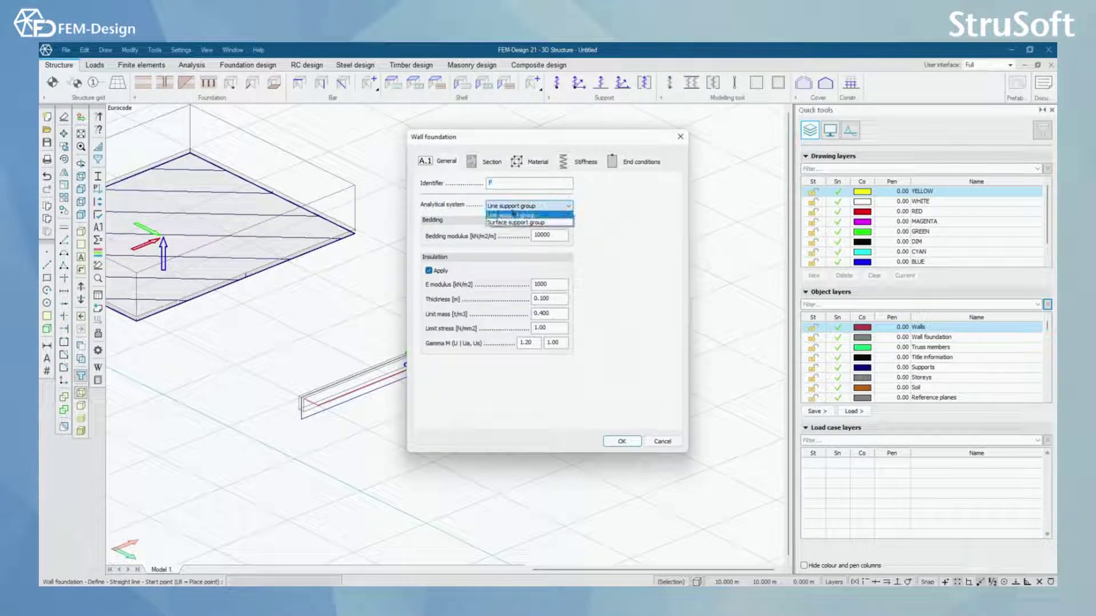
left_click(528, 222)
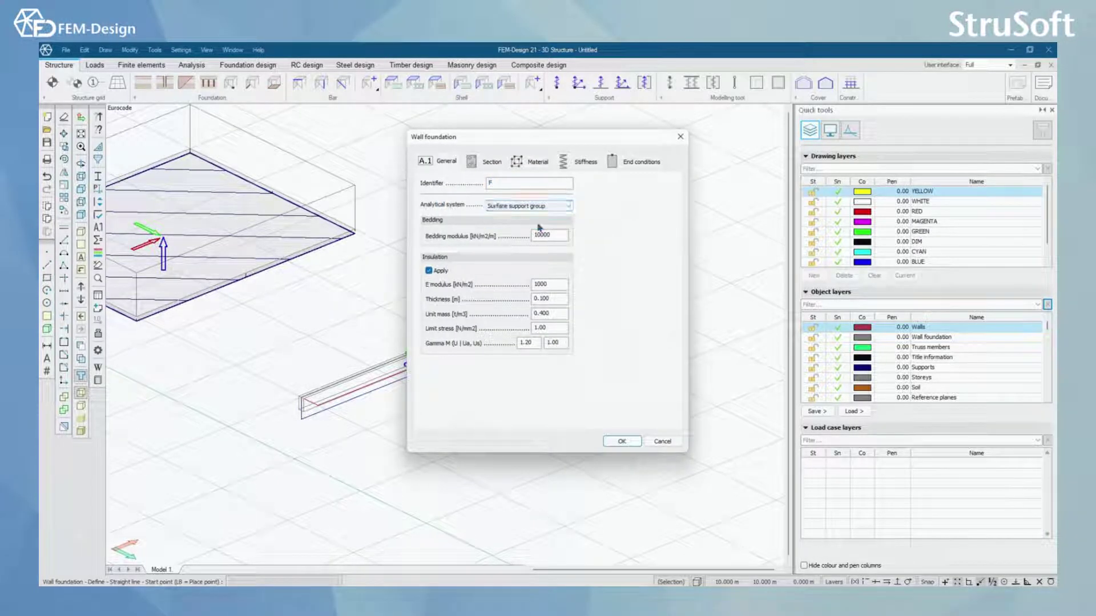
left_click(623, 442)
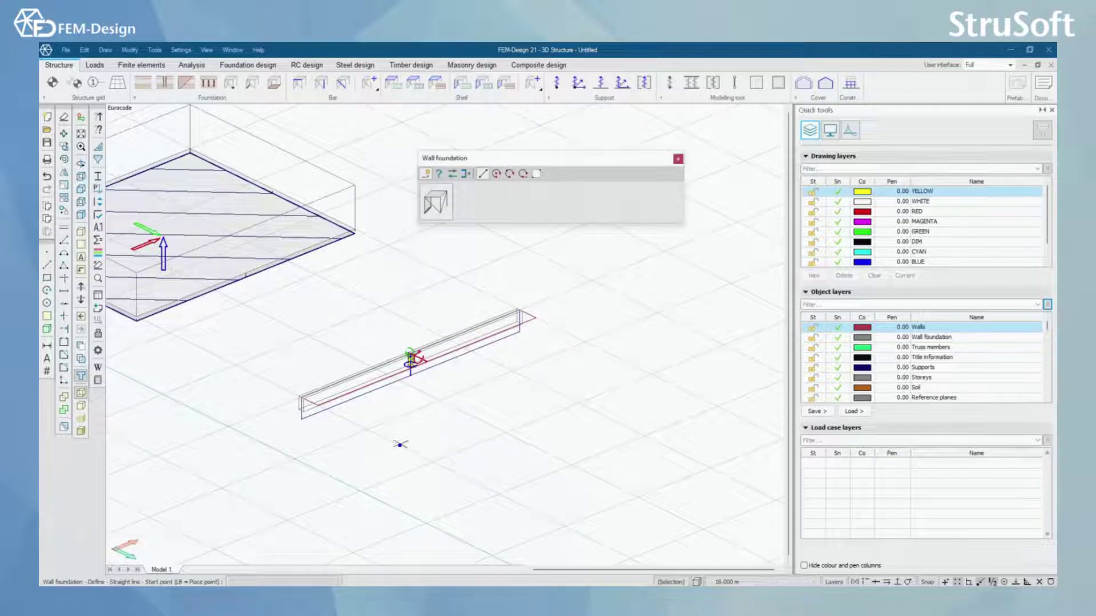
Step: Draw the second wall foundation parallel to the first beside the slab
left_click(367, 430)
left_click(584, 343)
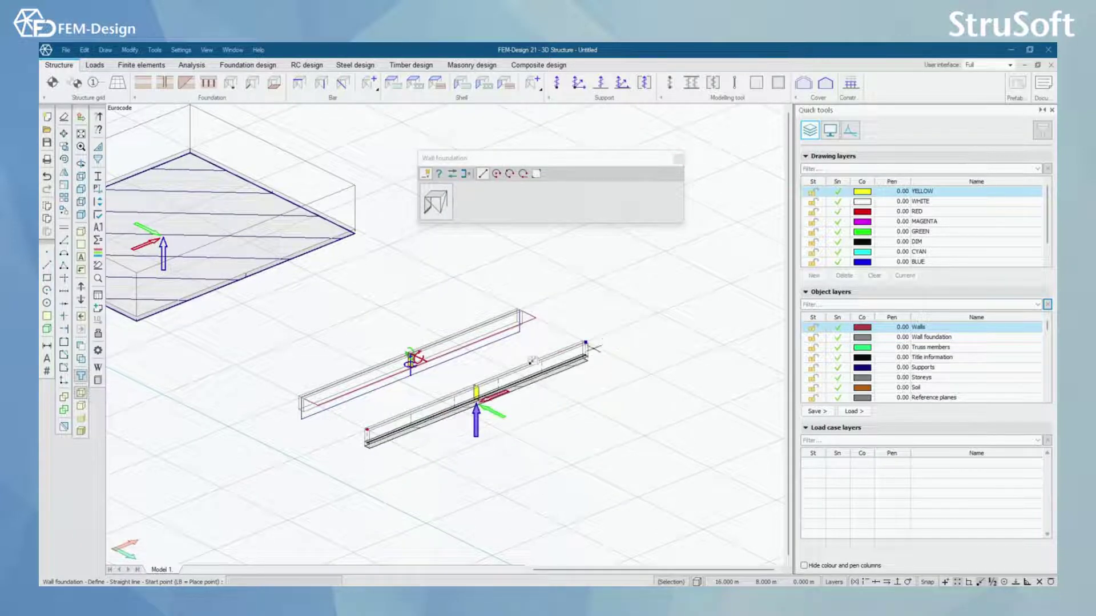
scroll(461, 415, "up", 3)
scroll(521, 414, "down", 2)
scroll(521, 413, "up", 2)
scroll(521, 414, "down", 4)
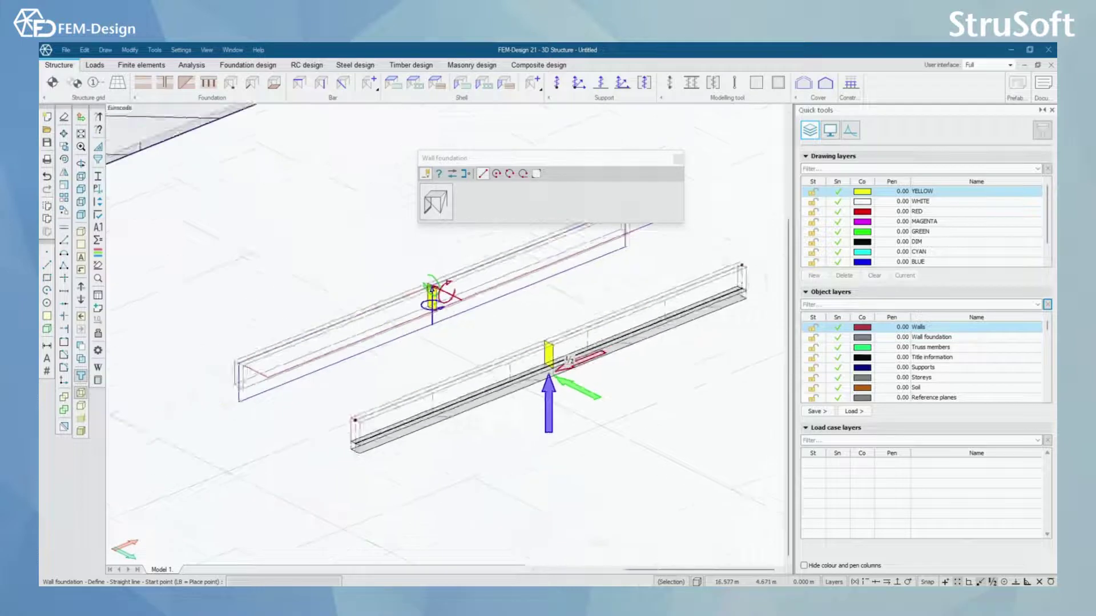
scroll(512, 397, "up", 3)
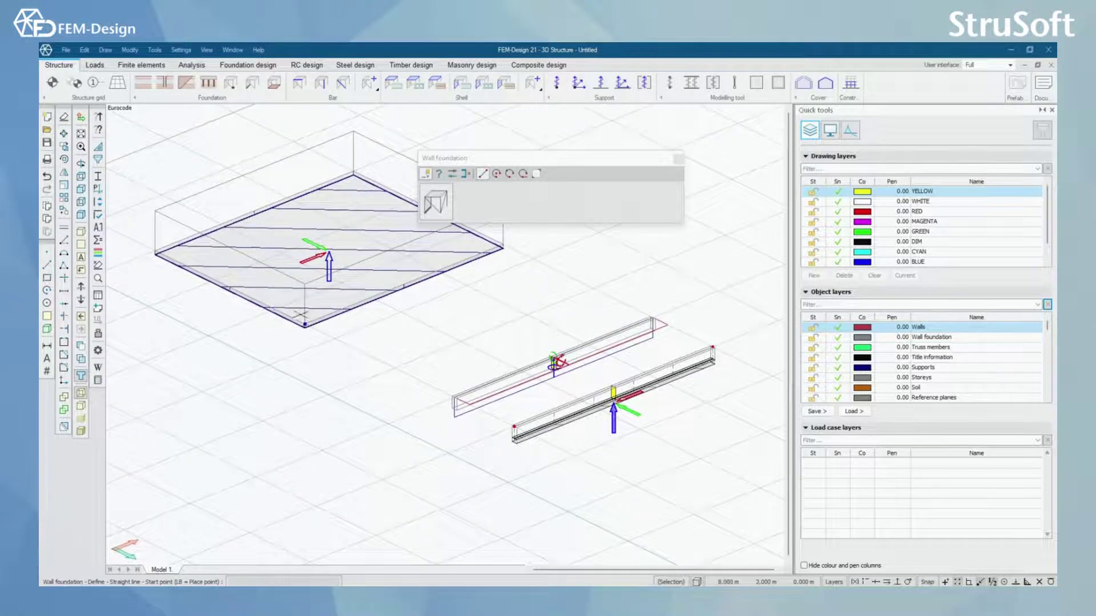
scroll(342, 308, "up", 2)
scroll(276, 321, "down", 2)
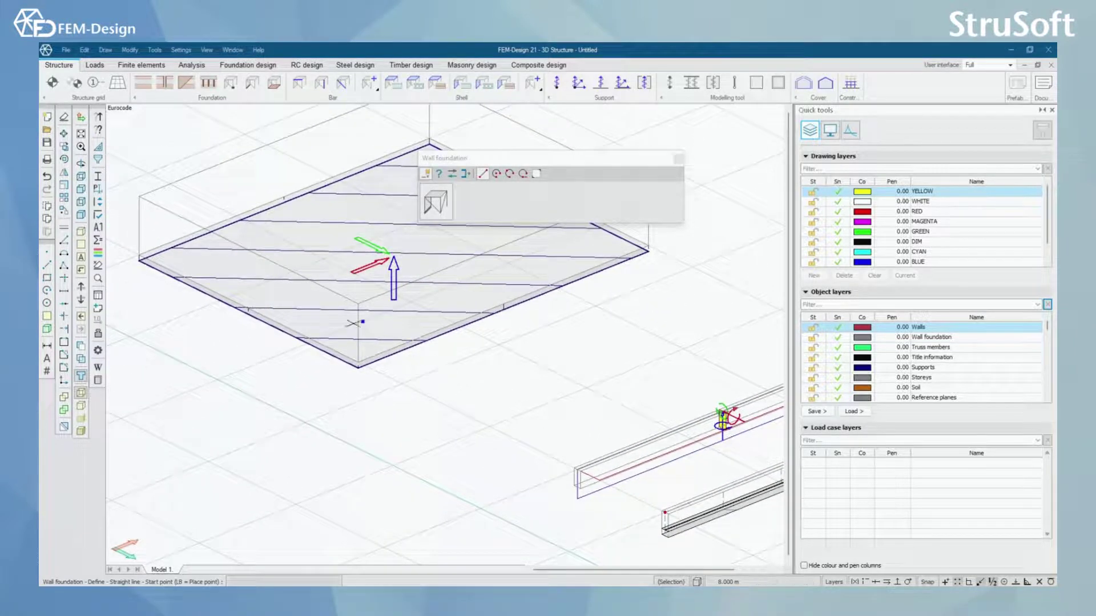
scroll(376, 337, "down", 1)
scroll(387, 384, "down", 2)
scroll(410, 397, "down", 1)
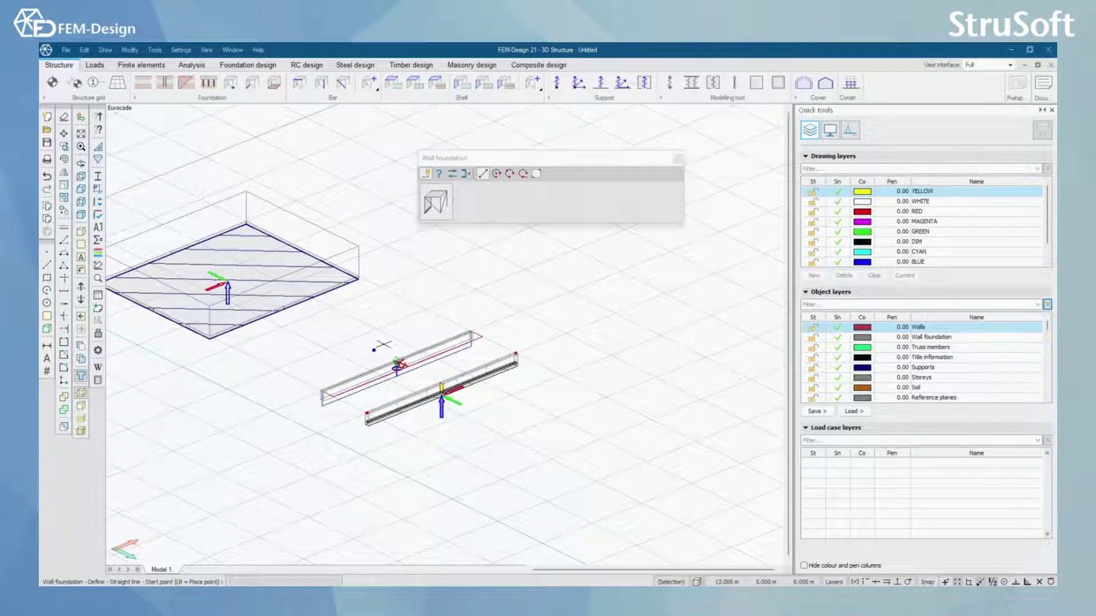
Step: End wall foundation placement and start an Isolated foundation, 1.00 m thick, placed Below
left_click(678, 158)
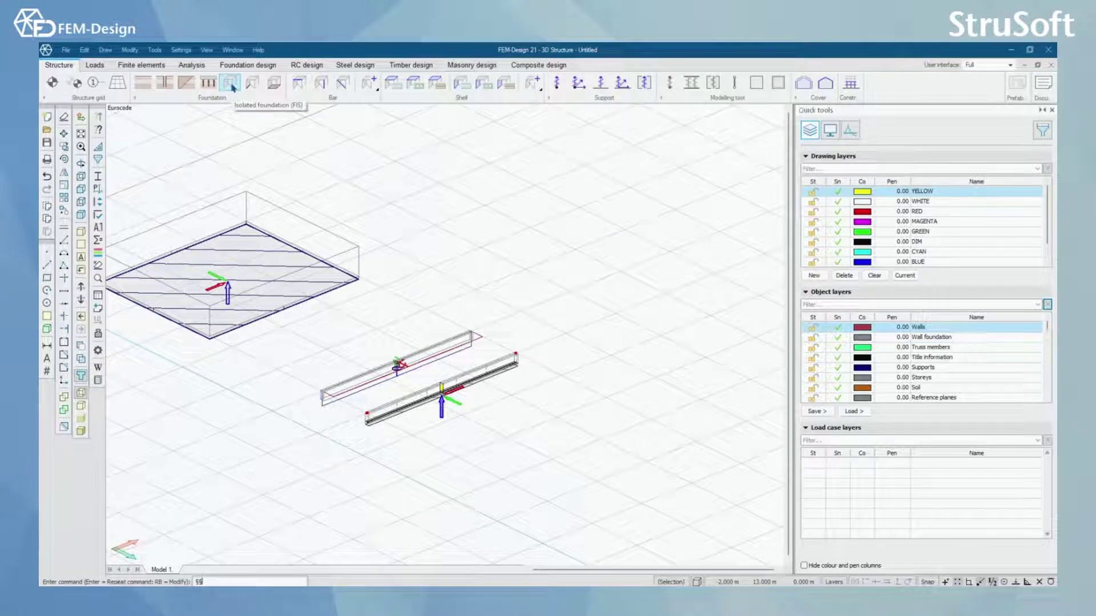
left_click(230, 84)
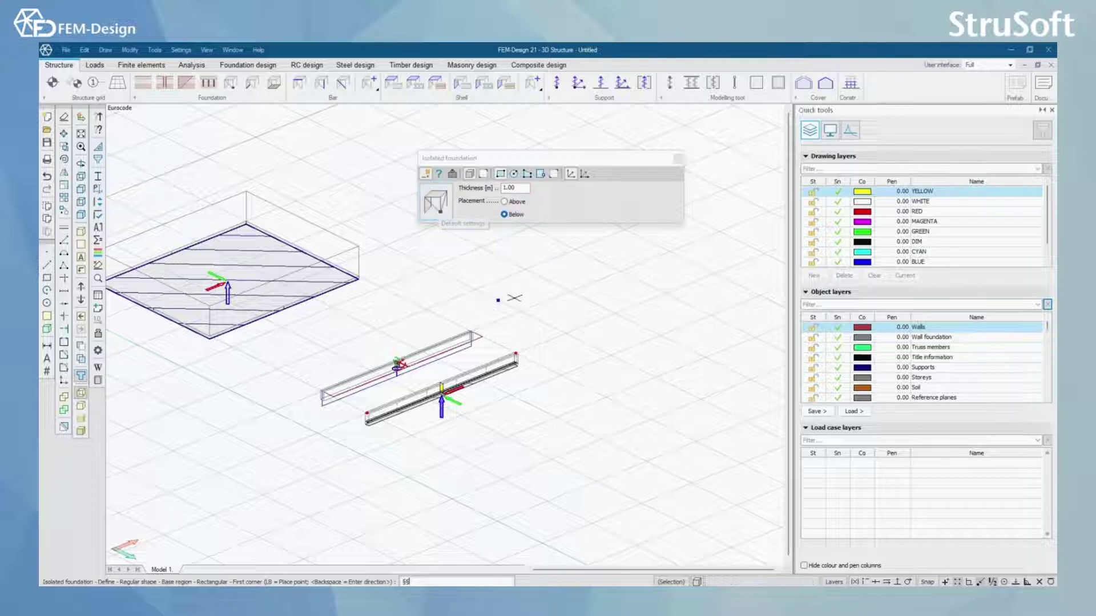
middle_click_drag(611, 444, 472, 413)
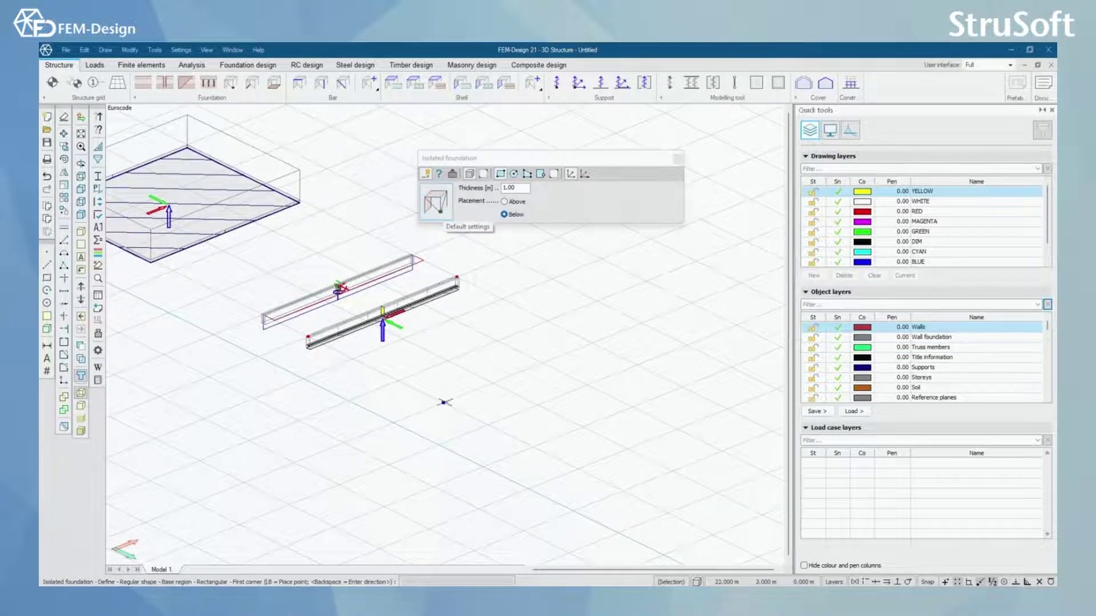
scroll(444, 398, "up", 2)
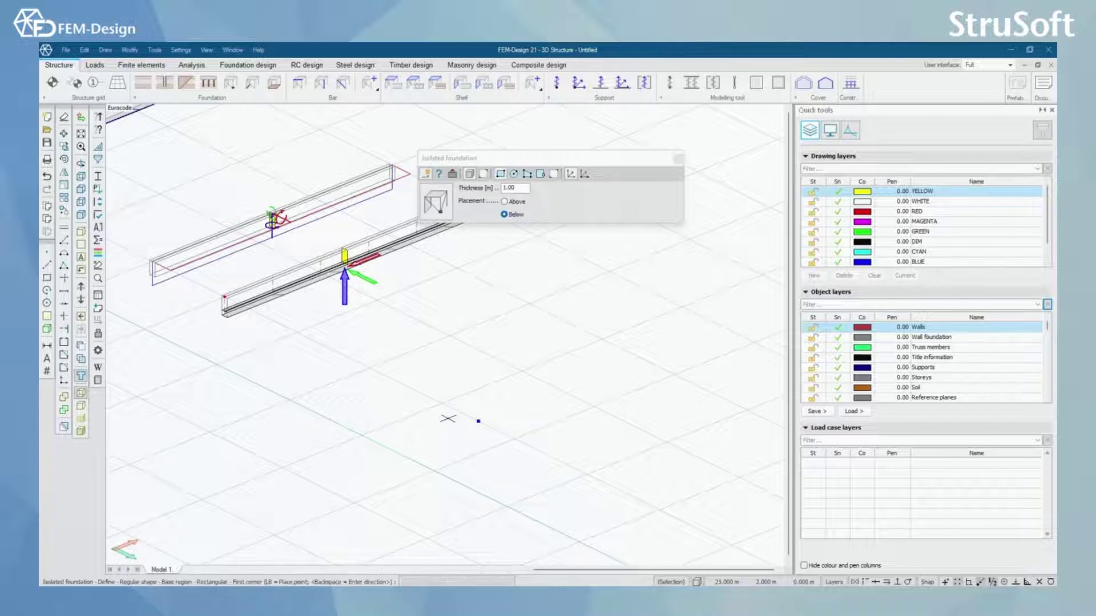
Step: Place a 2 x 2 m rectangular isolated foundation and its connection point beside the wall foundations
left_click(521, 371)
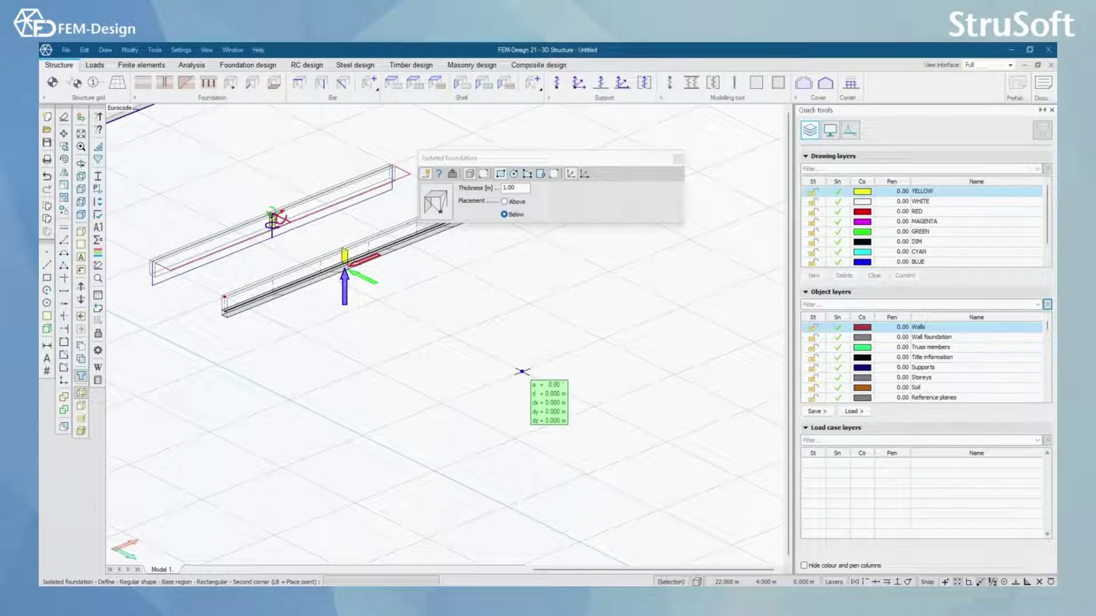
left_click(526, 307)
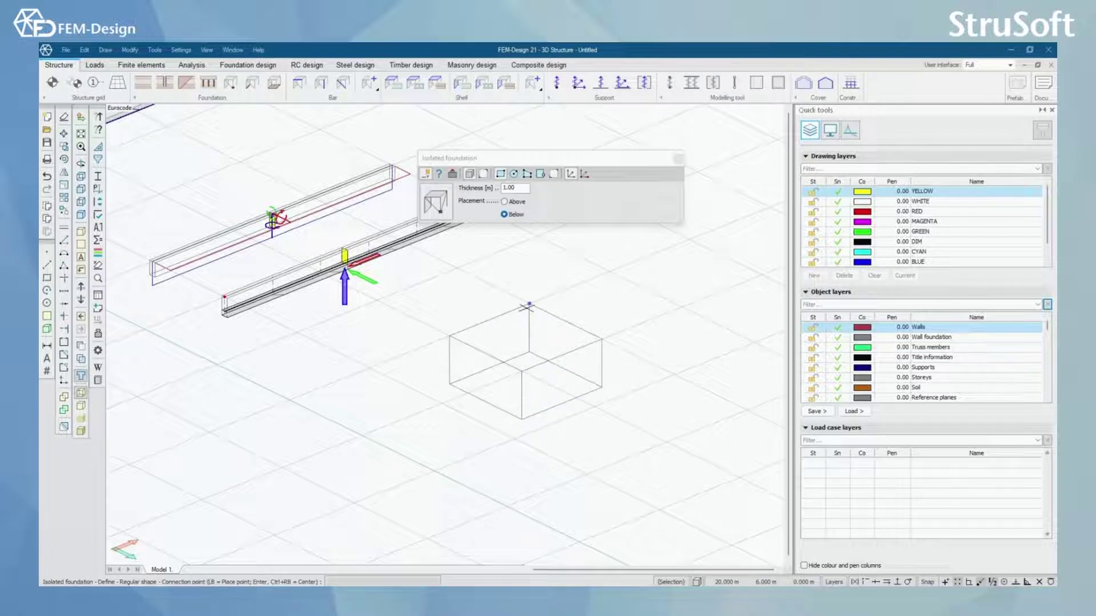
left_click(526, 337)
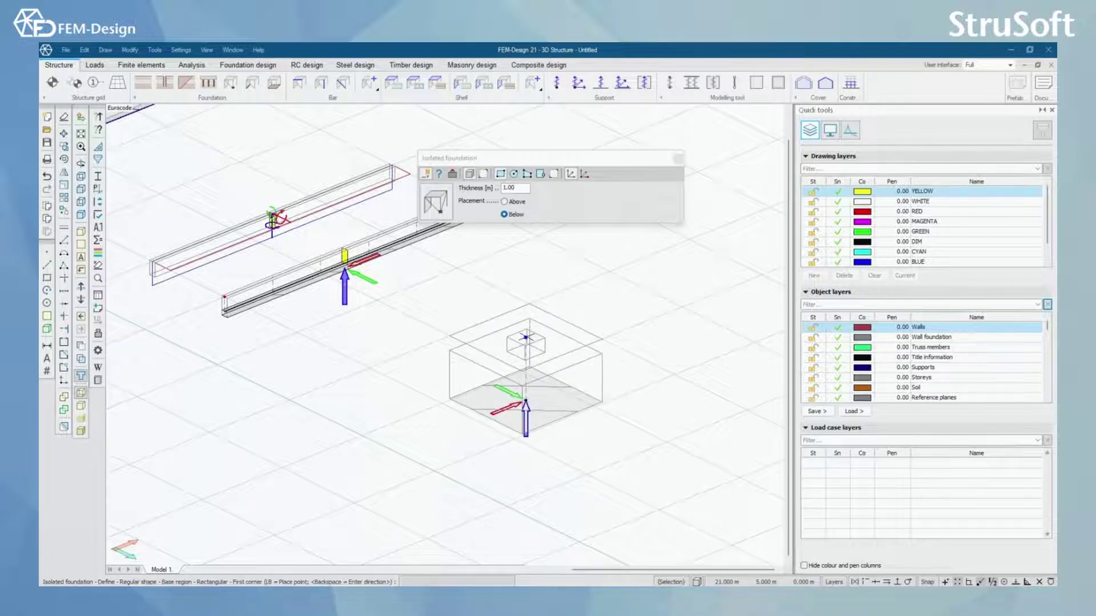
scroll(526, 342, "up", 5)
scroll(449, 339, "down", 6)
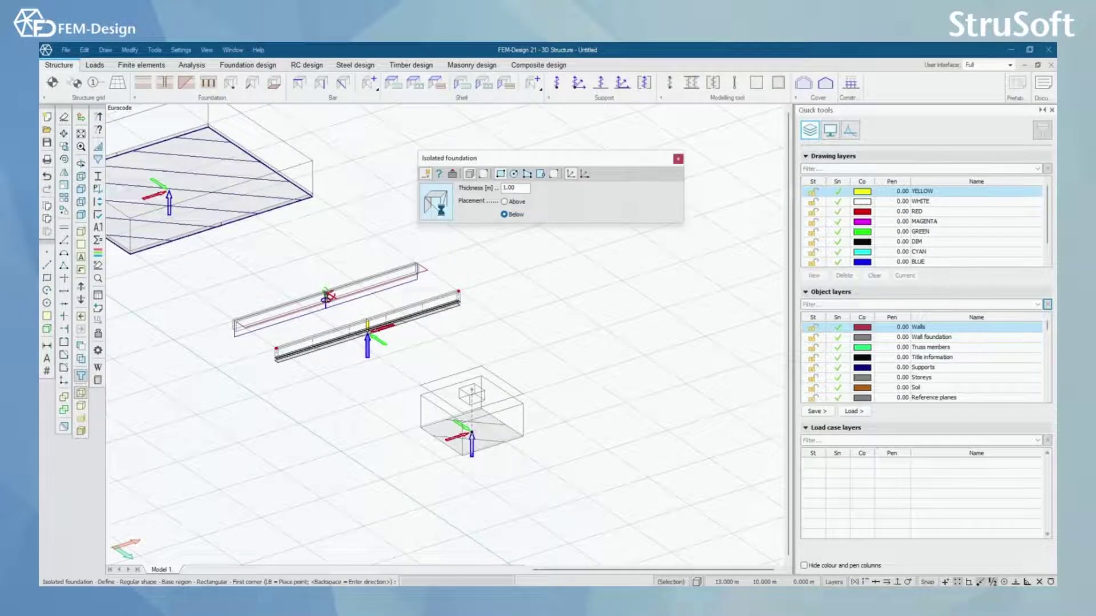
Step: In the default isolated foundation settings, keep Surface support group and apply insulation
left_click(436, 204)
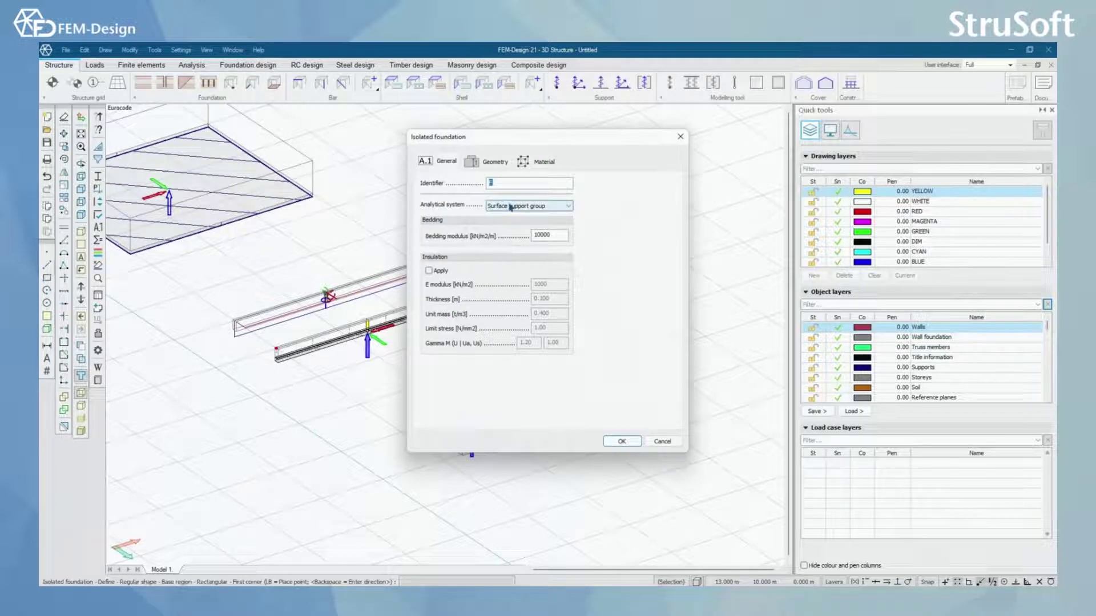
left_click_drag(509, 141, 541, 142)
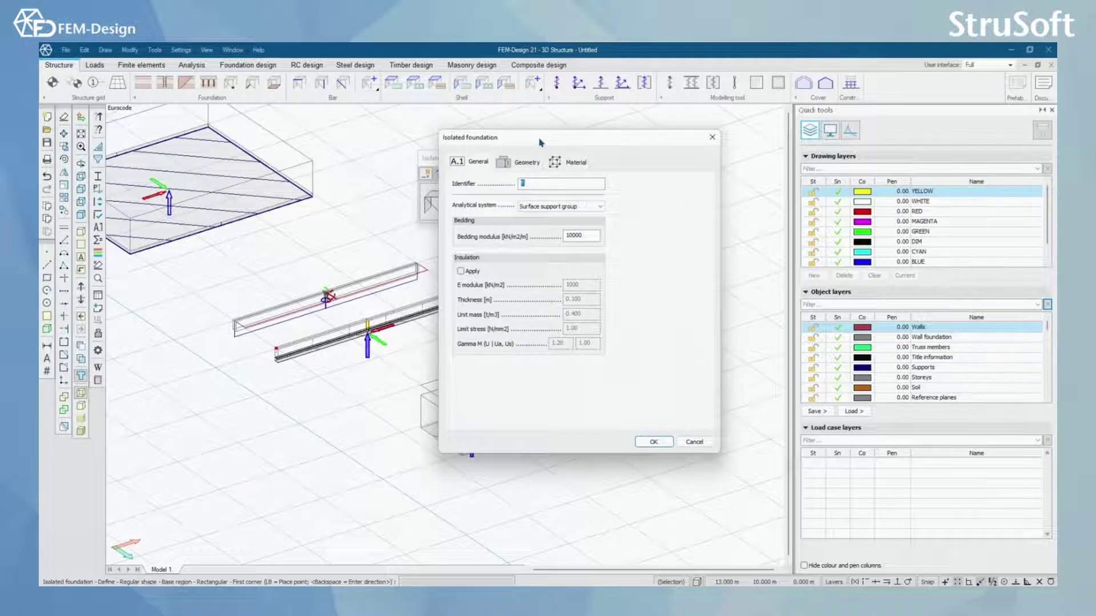
left_click(582, 208)
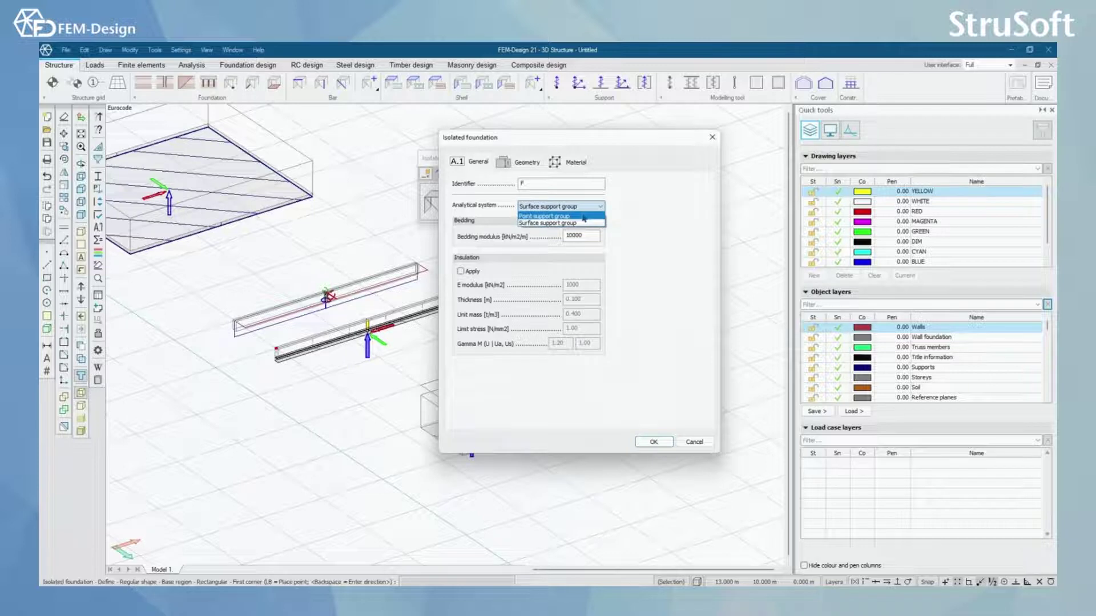
left_click(585, 223)
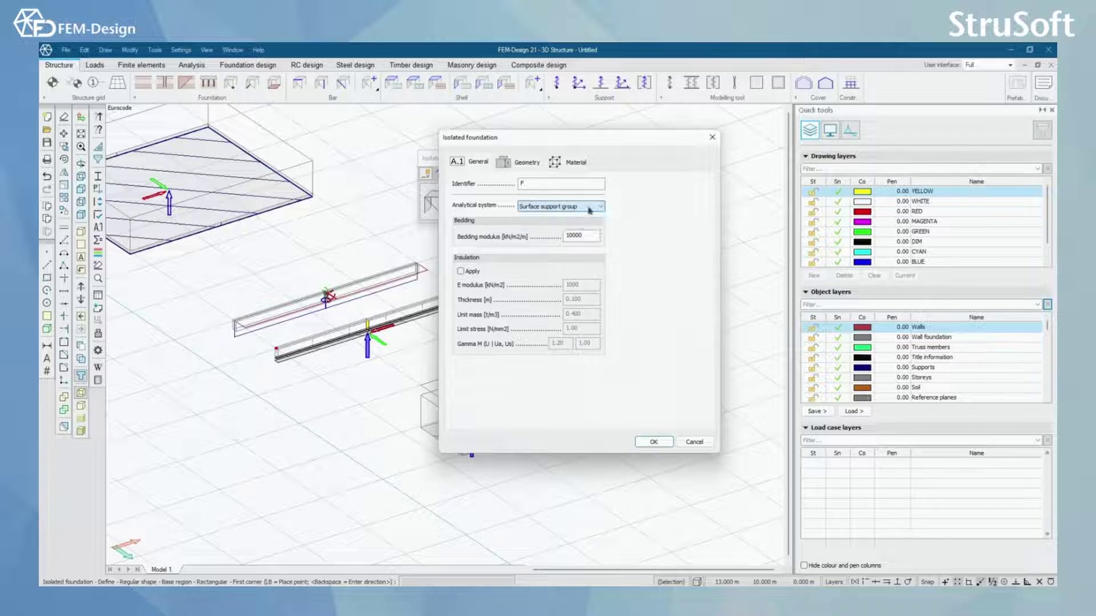
key("Tab")
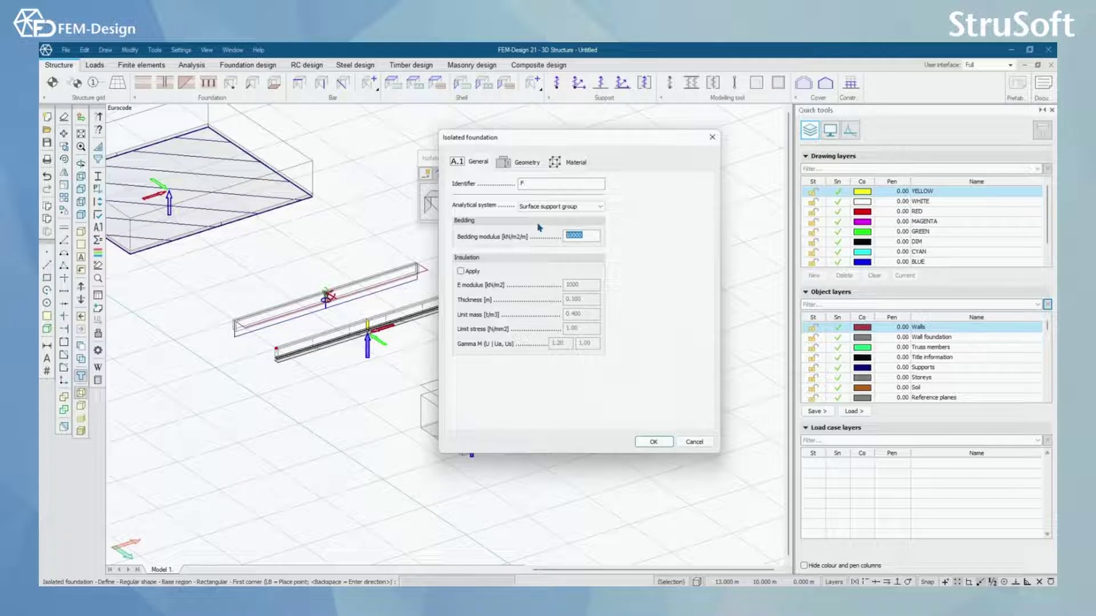
left_click(462, 272)
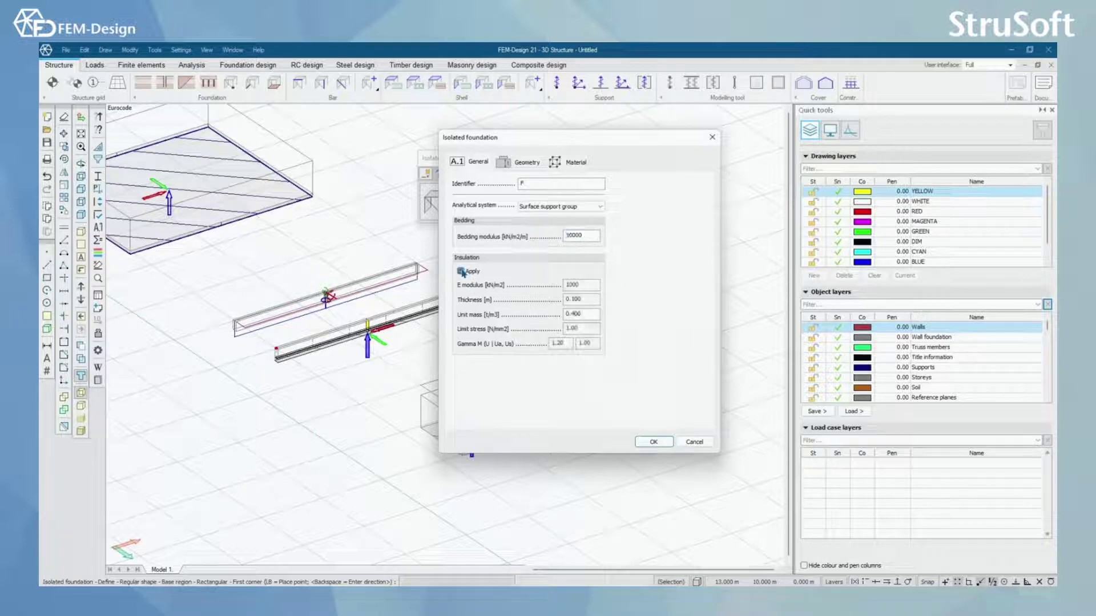
double_click(594, 287)
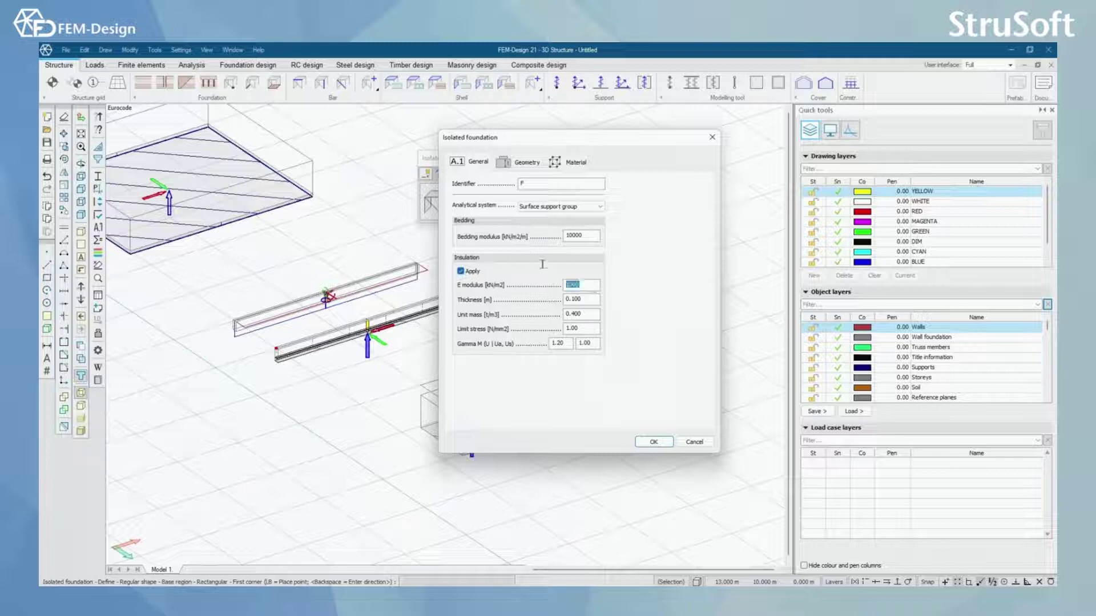
Step: Add a 0.5×0.5×0.3 m plinth, keep C25/30 concrete, and switch analysis to Point support group
left_click(525, 162)
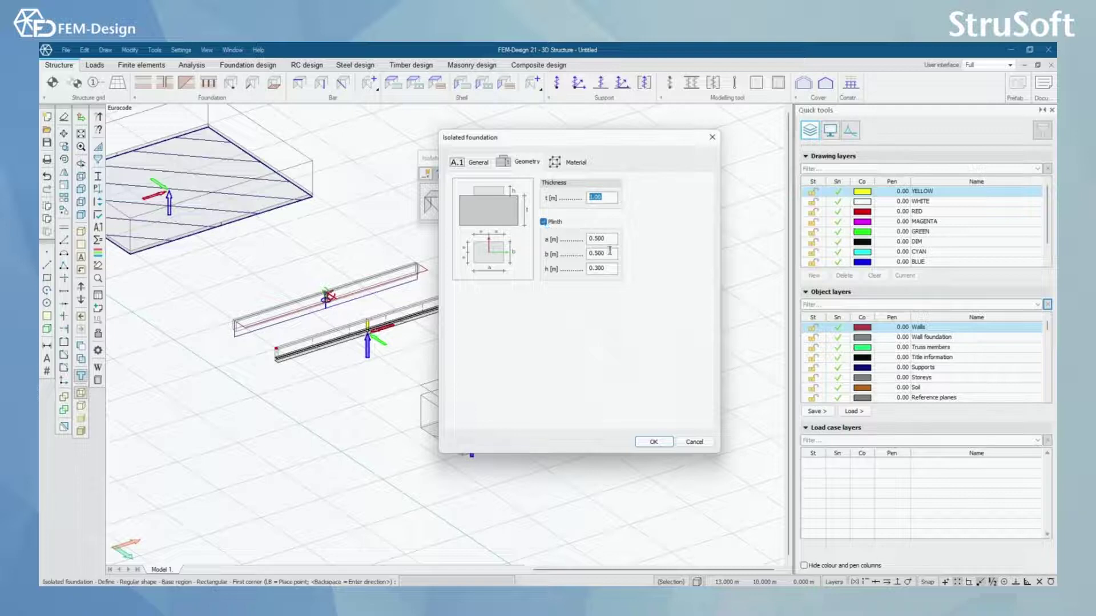
key("Tab")
key("Tab")
key("Tab")
key("Tab")
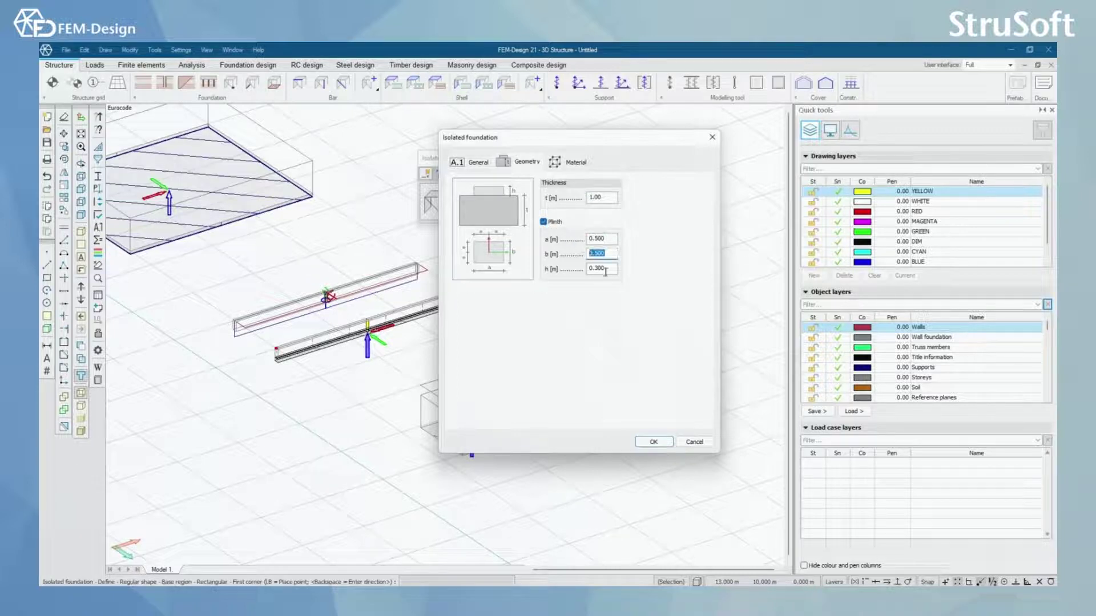
left_click(560, 167)
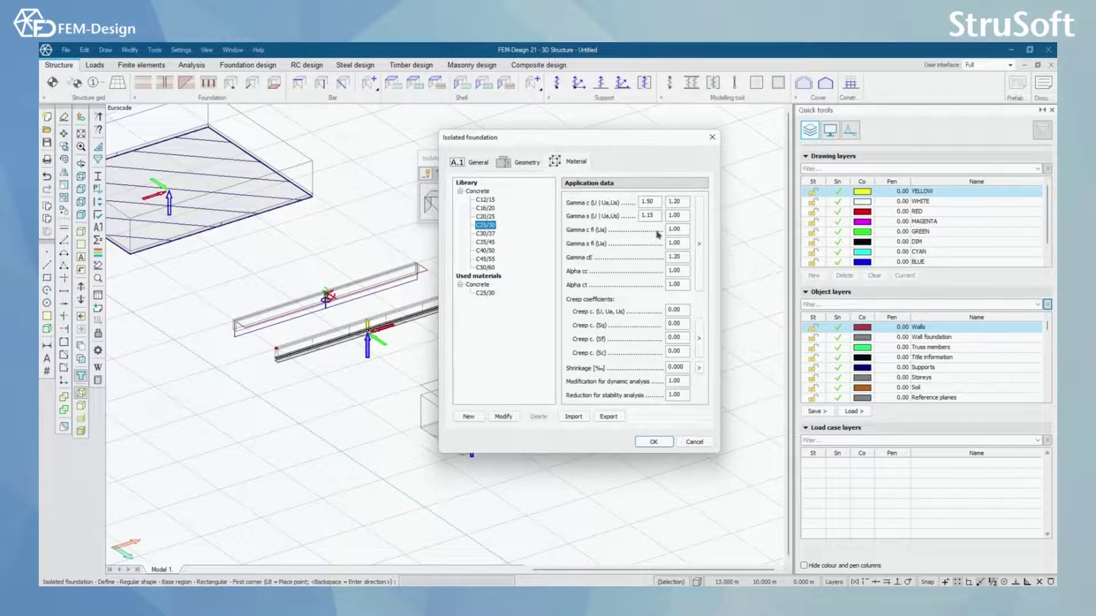
left_click(478, 162)
left_click(565, 206)
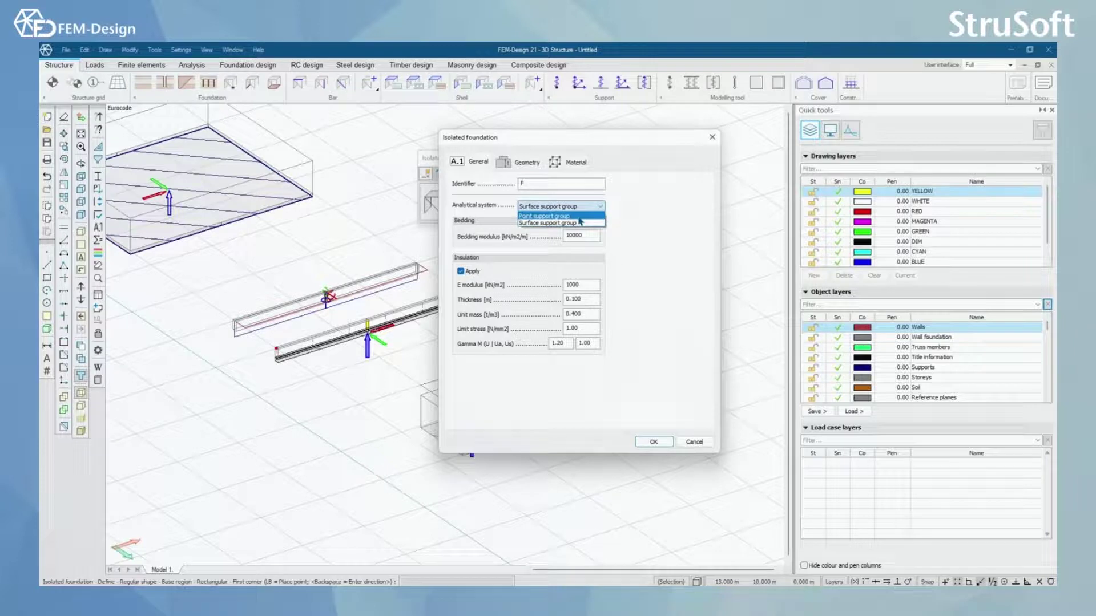
left_click(580, 222)
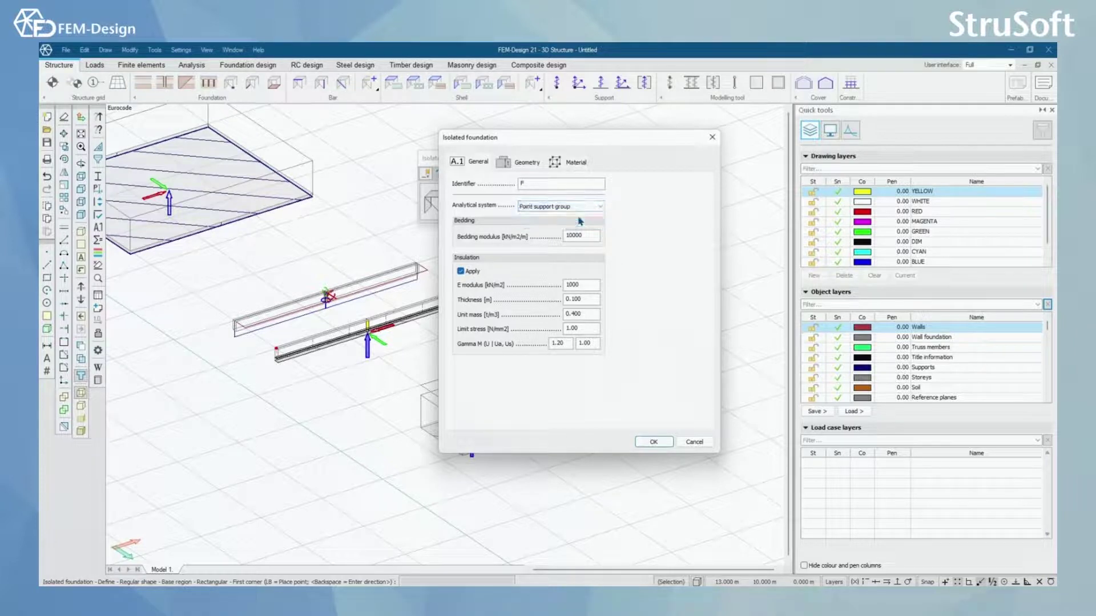
left_click(653, 441)
Step: Place the plinth foundation right of the first one and orbit the 3D view to review it
scroll(586, 501, "up", 4)
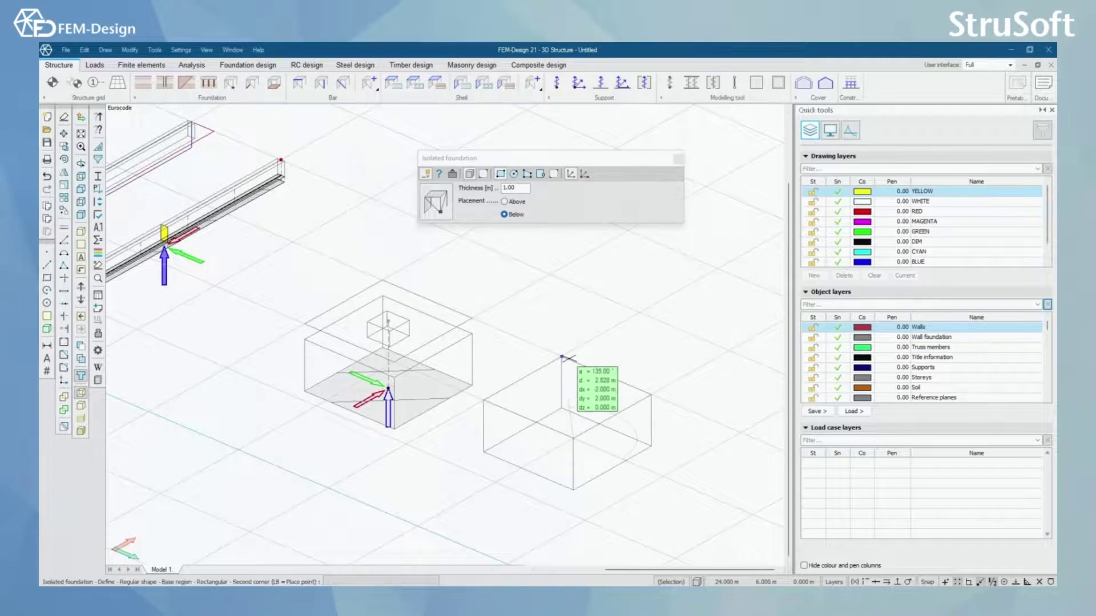
left_click(568, 394)
scroll(388, 388, "down", 1)
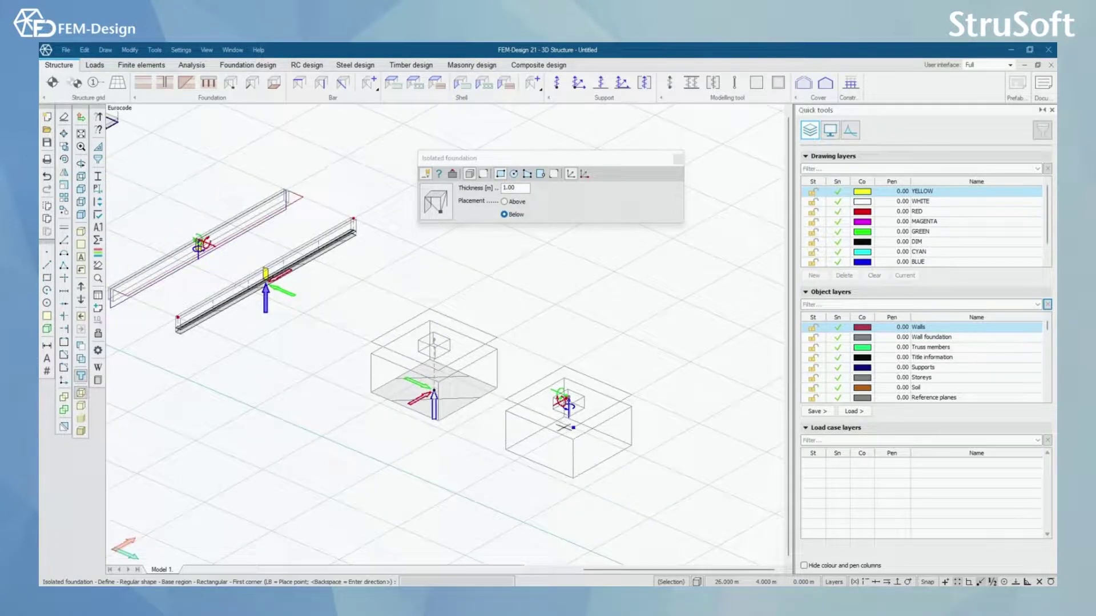
scroll(342, 371, "up", 3)
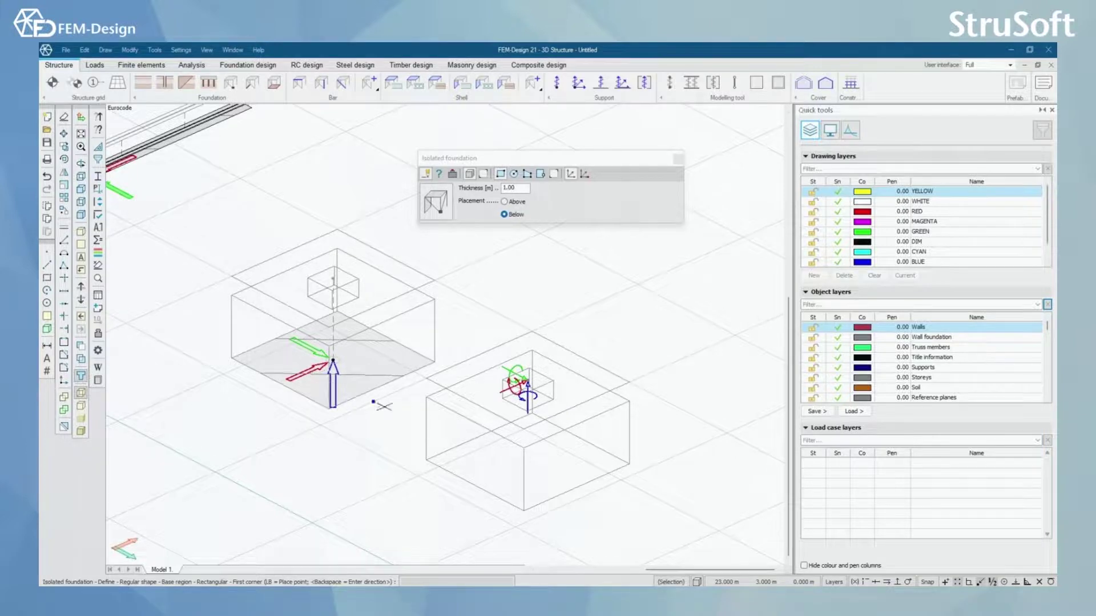
left_click_drag(326, 375, 536, 399)
key("Escape")
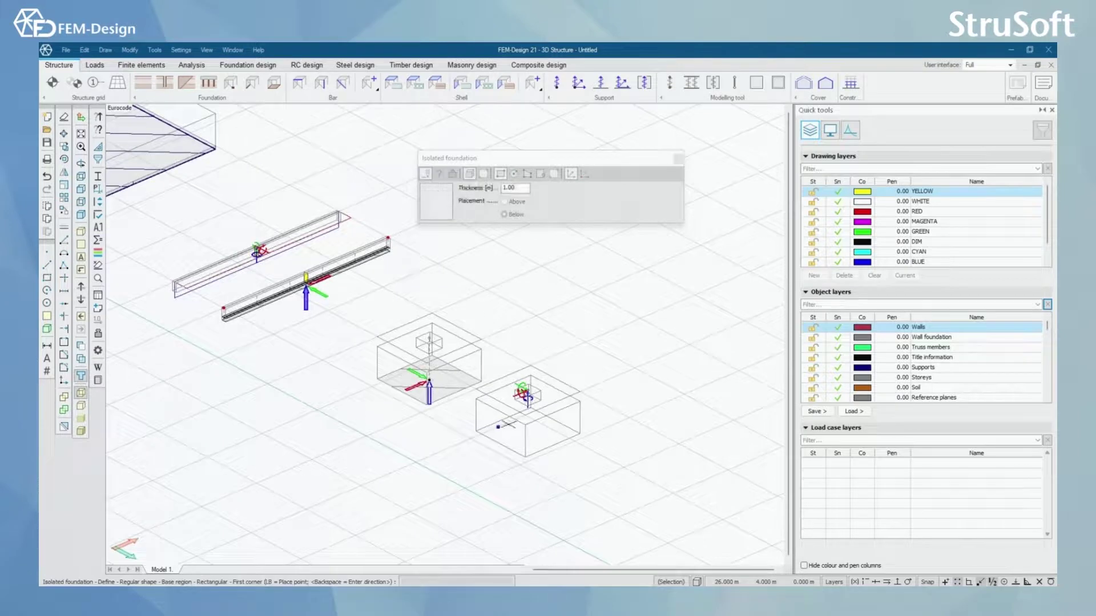
scroll(621, 478, "down", 3)
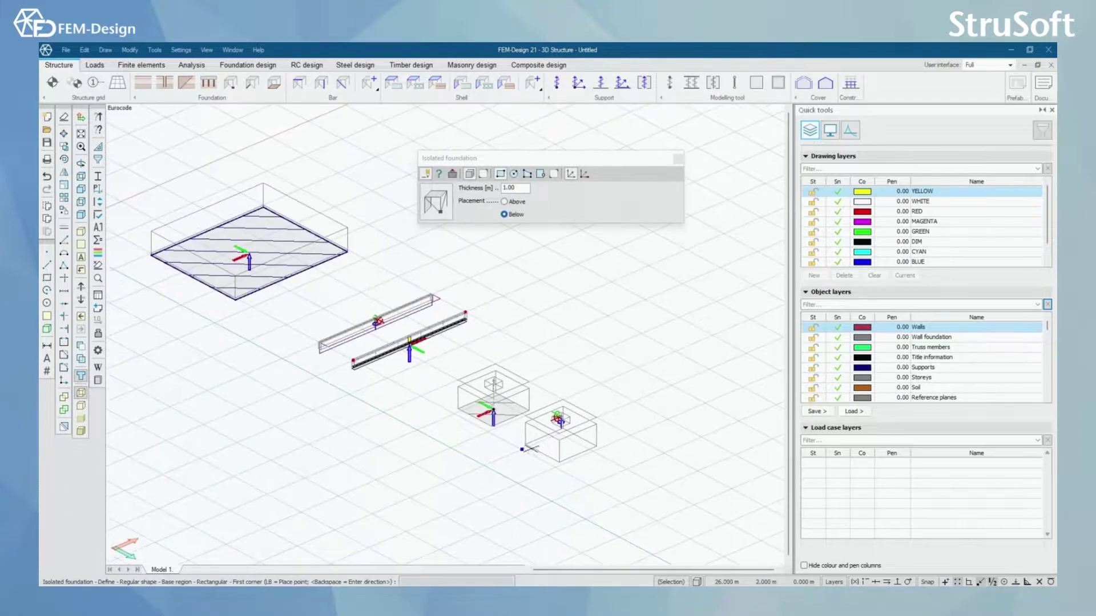